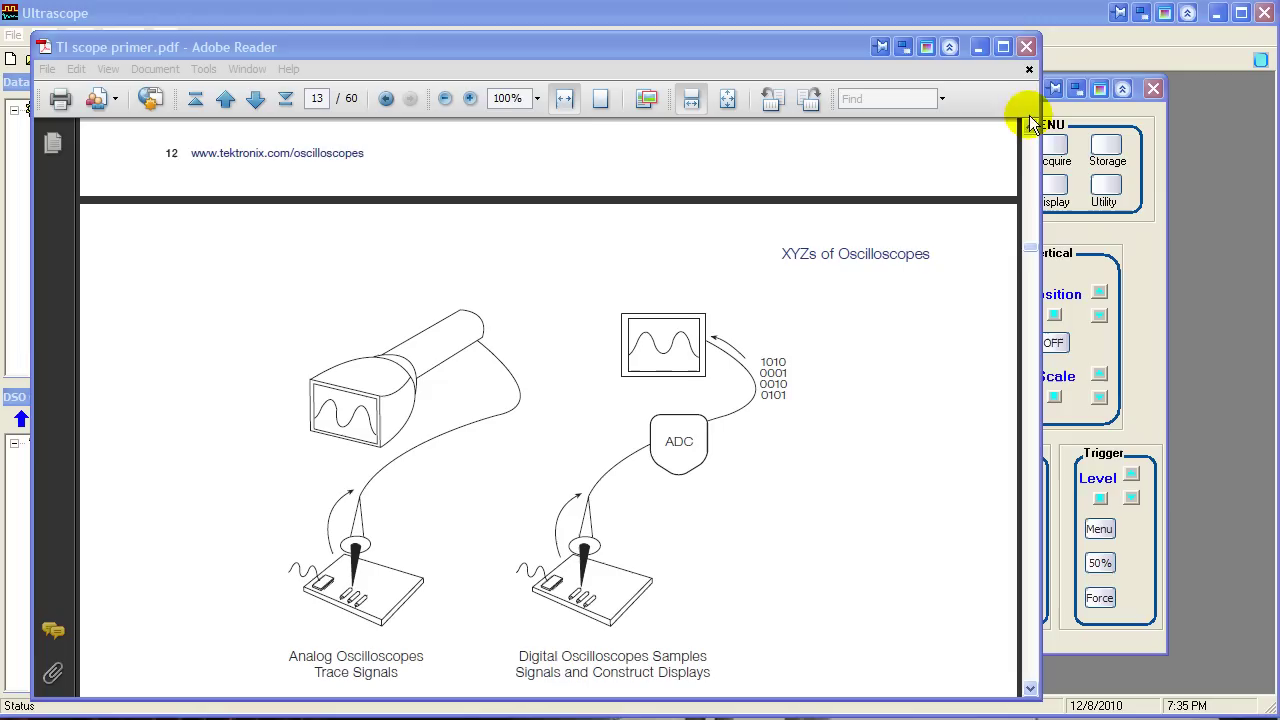
Minimize the TI scope primer to reveal the DS1000D-DS1000E manual at page 65.
left_click(980, 48)
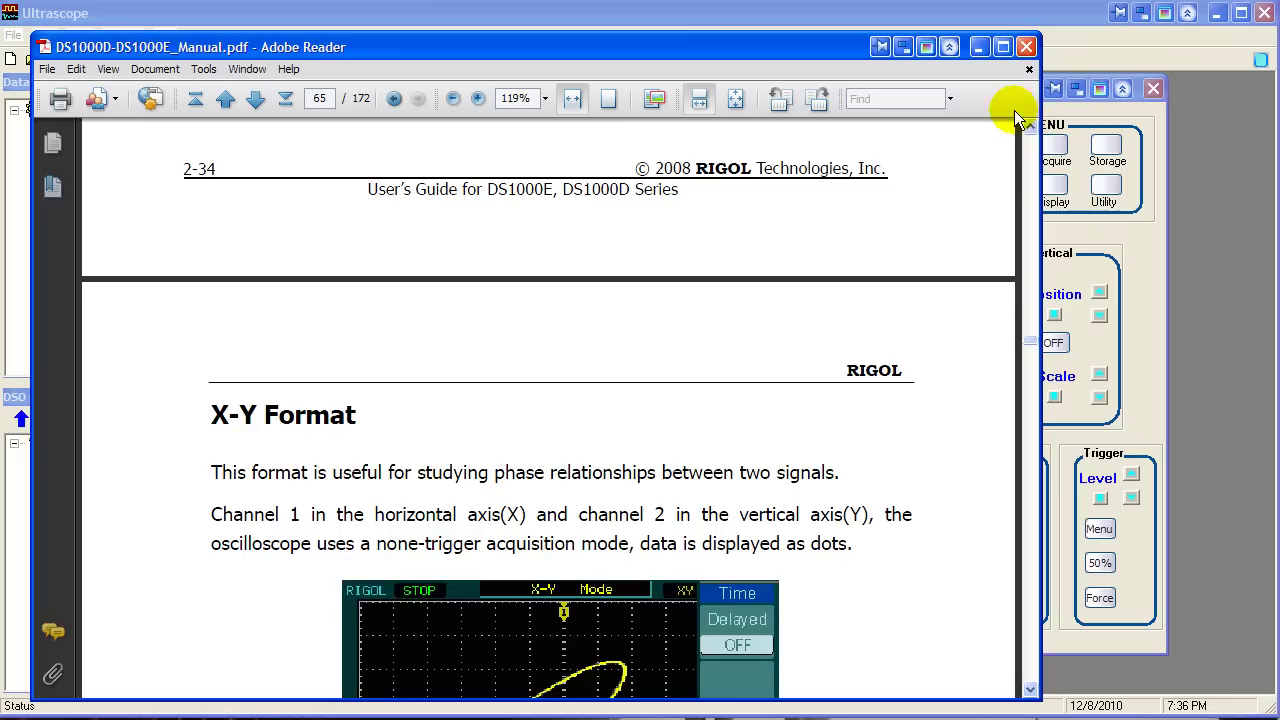
left_click(978, 47)
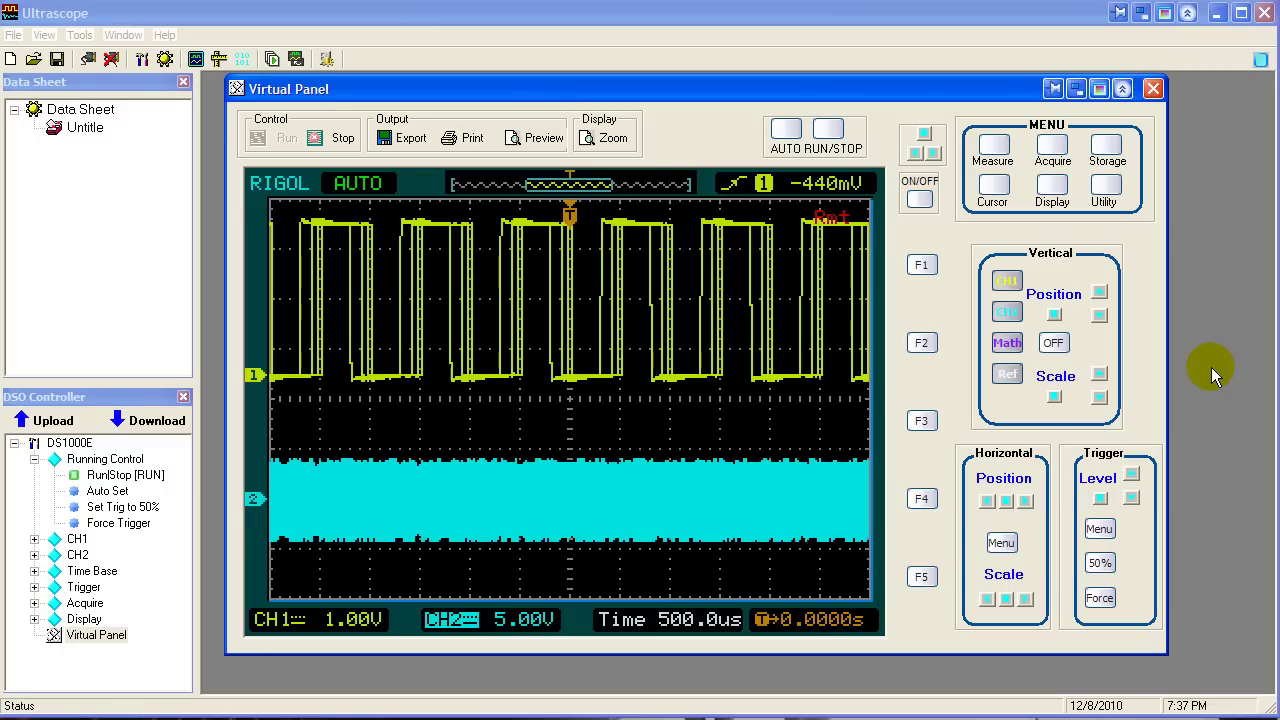
Run AUTO setup so the CH1 square wave triggers stably at 1.52 V.
left_click(786, 132)
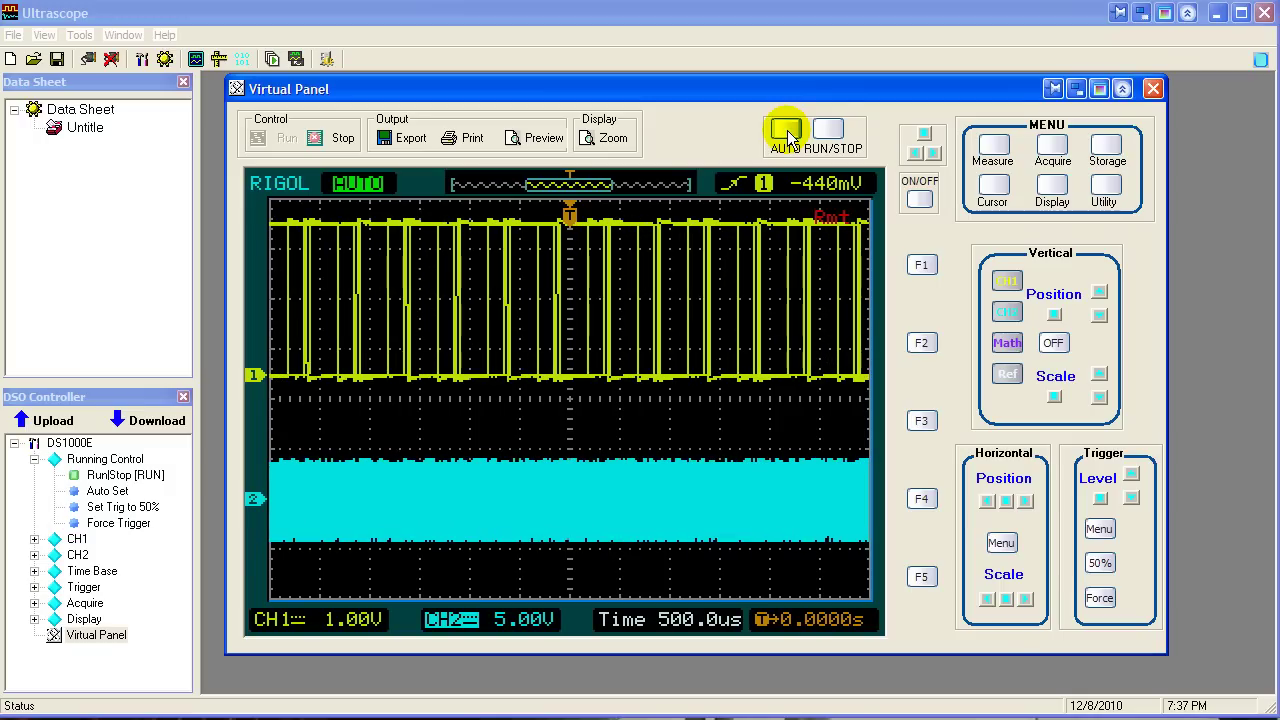
left_click(787, 134)
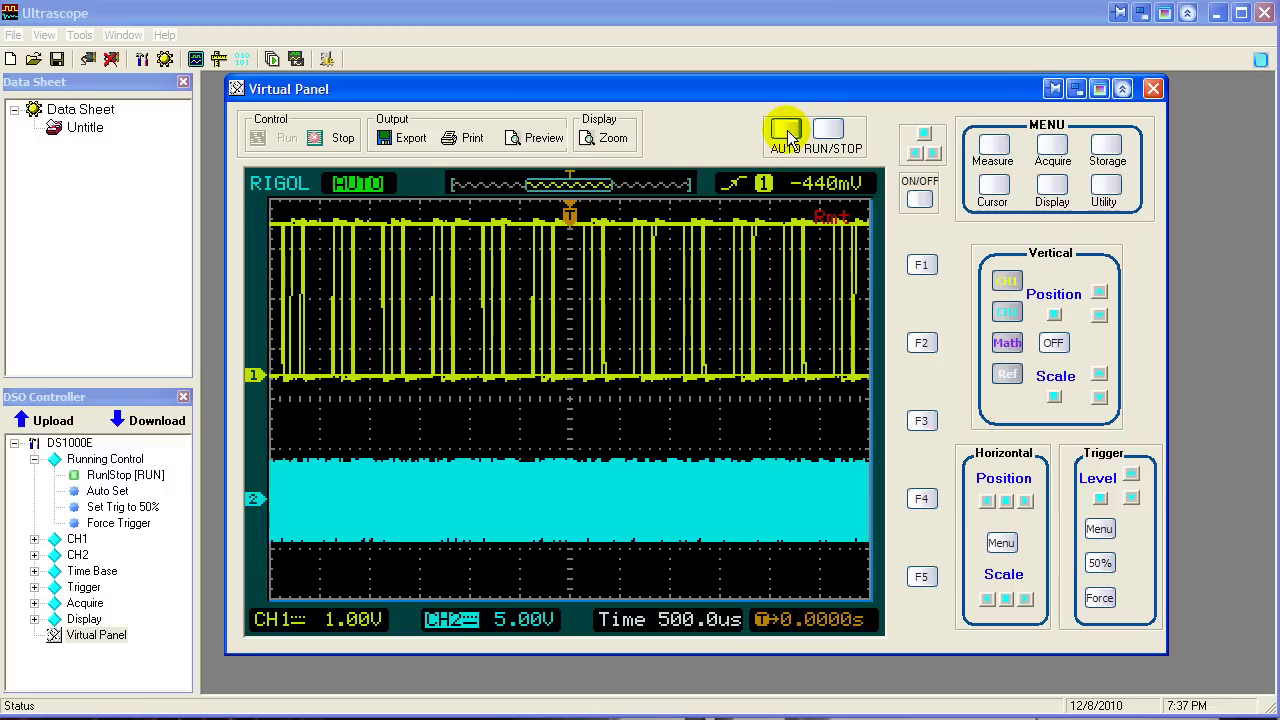
left_click(787, 134)
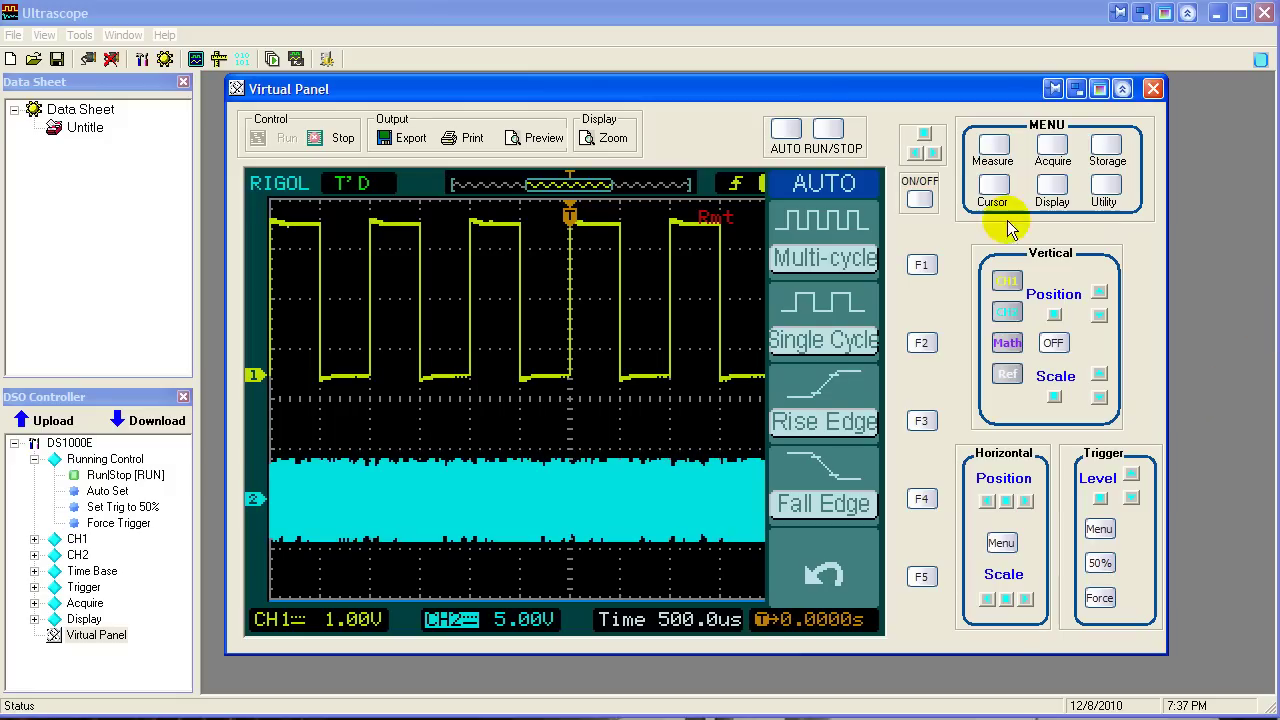
Turn off the AUTO soft menu so the traces span the full display.
left_click(919, 199)
left_click(919, 202)
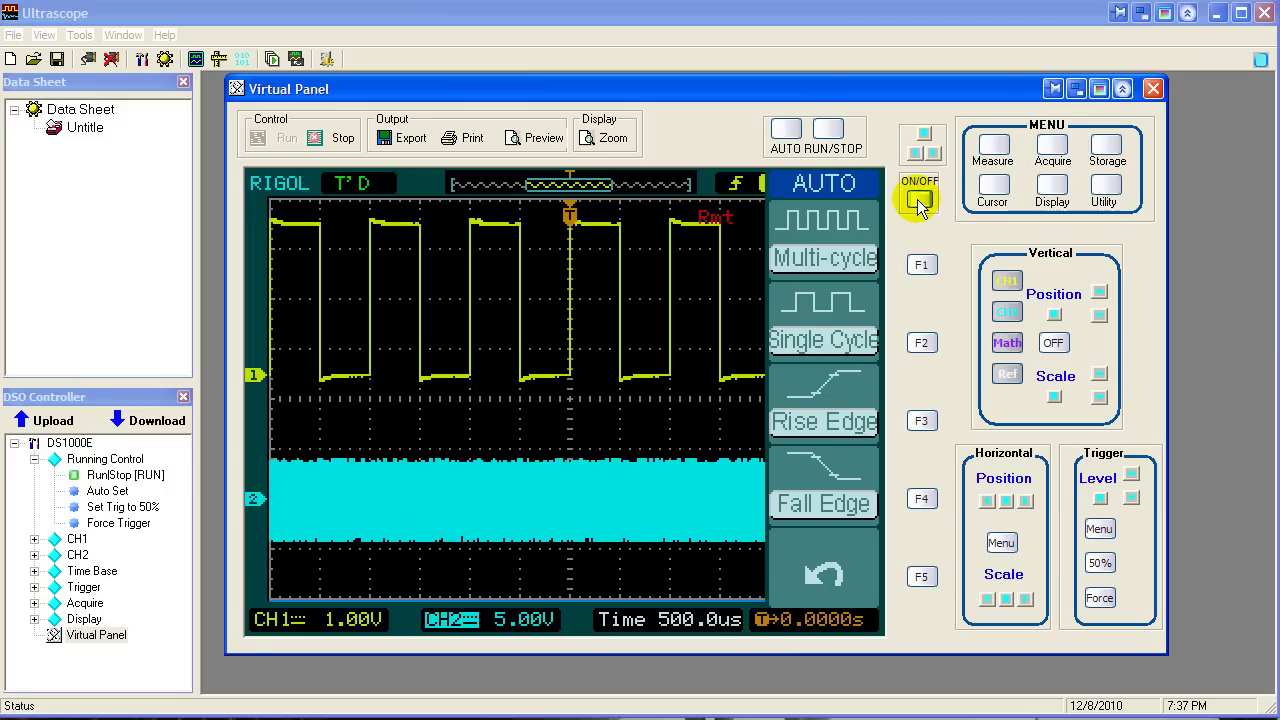
left_click(919, 202)
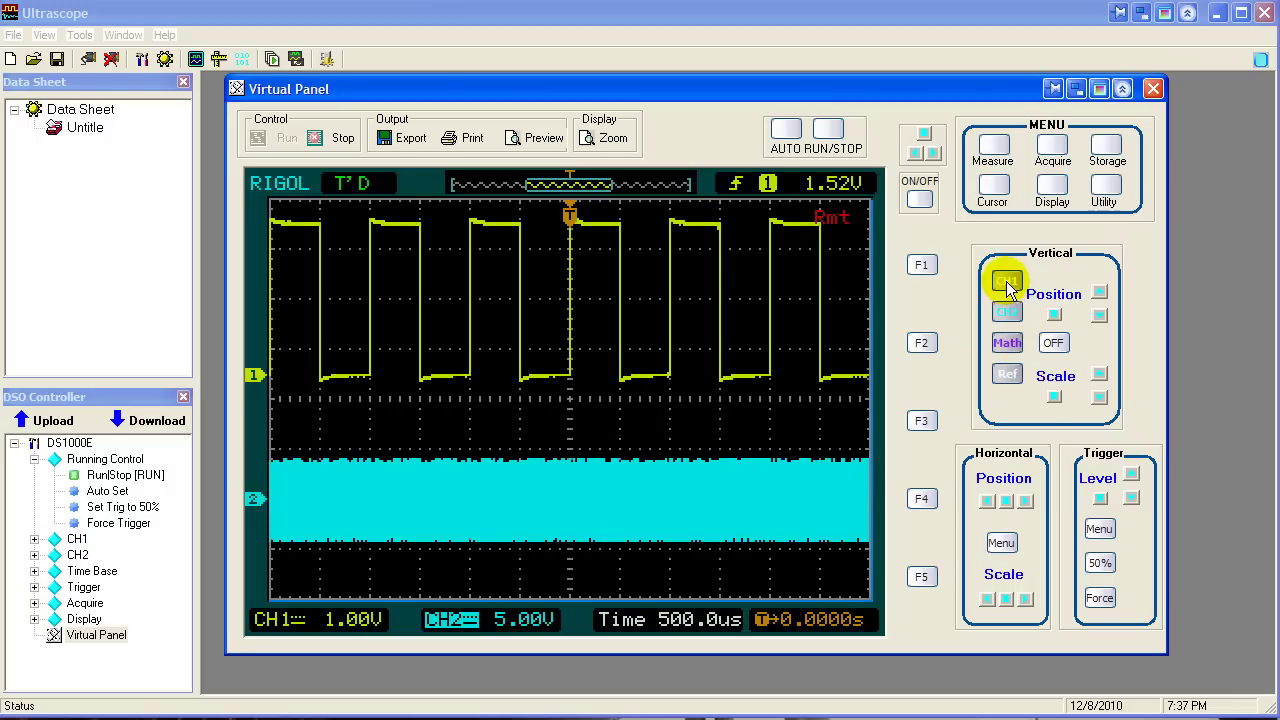
In the Trigger menu, change the edge trigger Source from CH1 to CH2.
left_click(1098, 530)
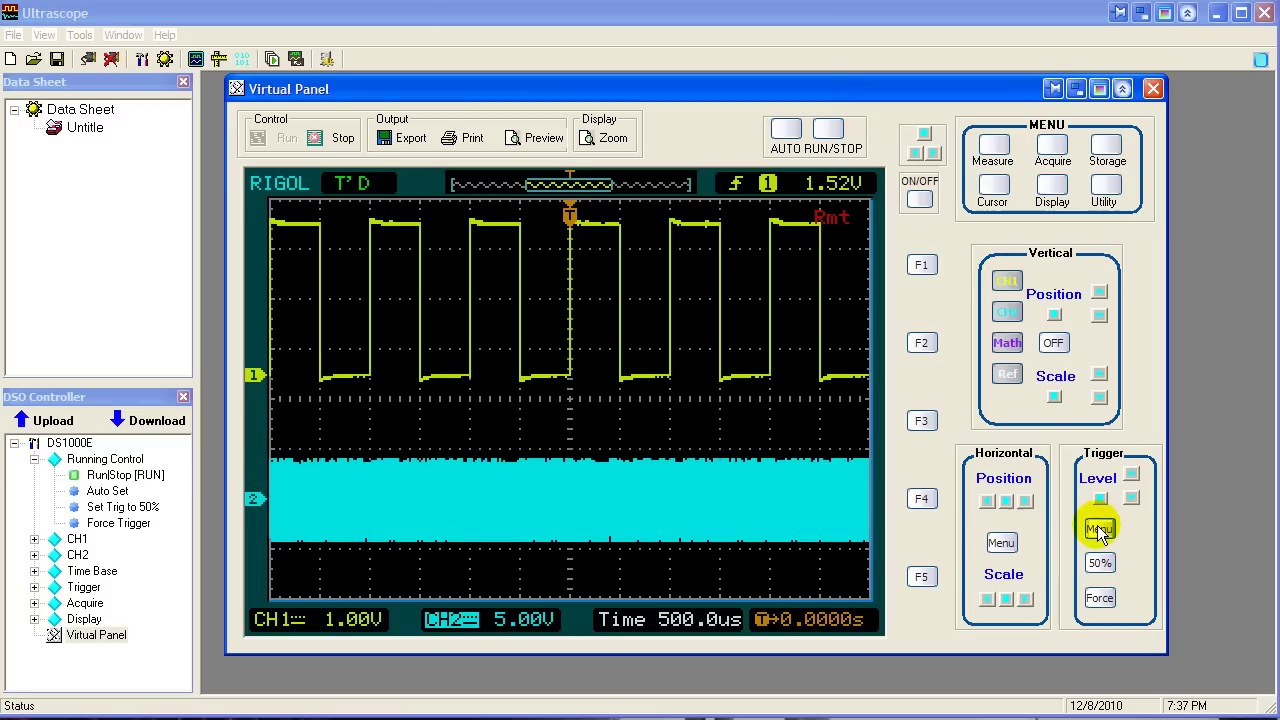
left_click(1098, 530)
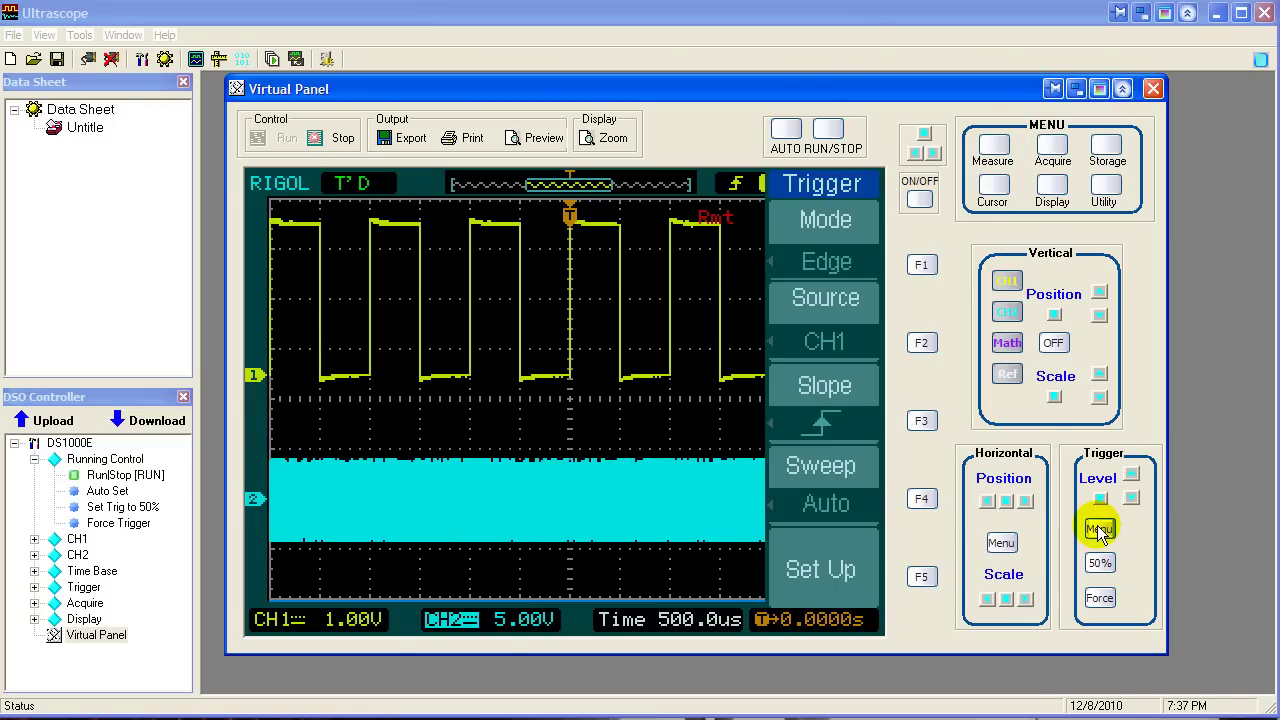
left_click(824, 343)
left_click(920, 346)
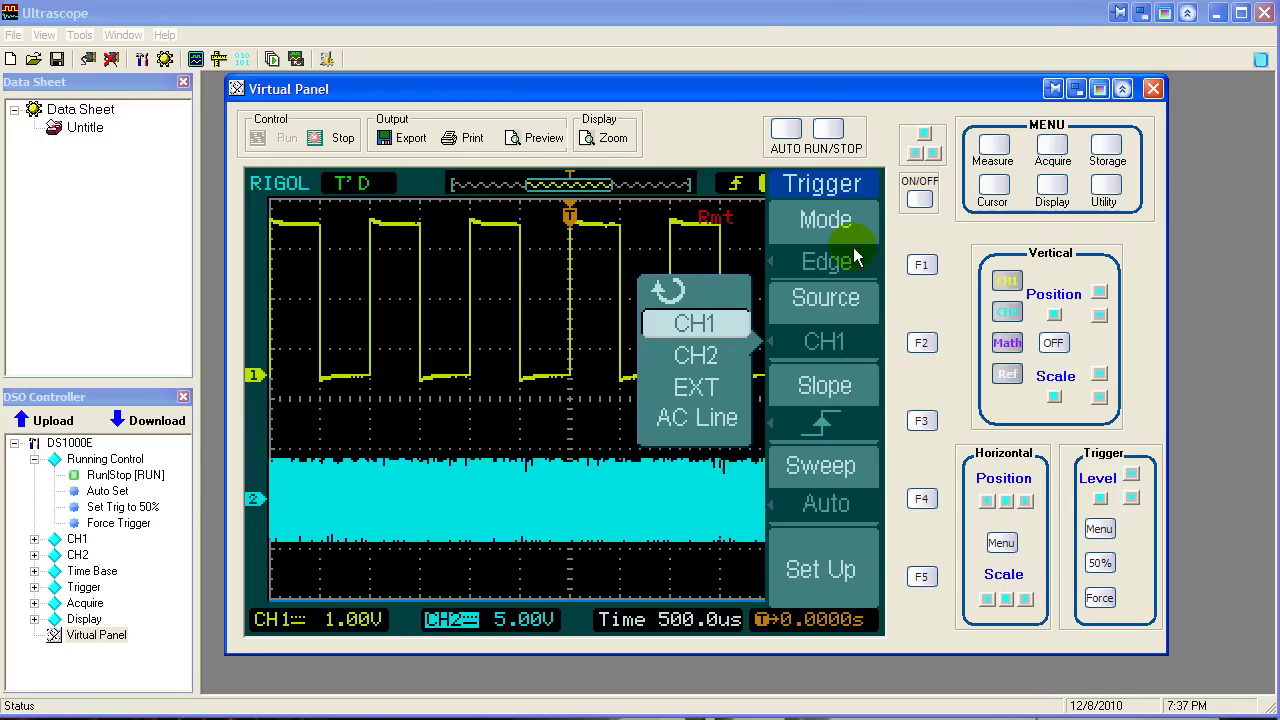
left_click(914, 153)
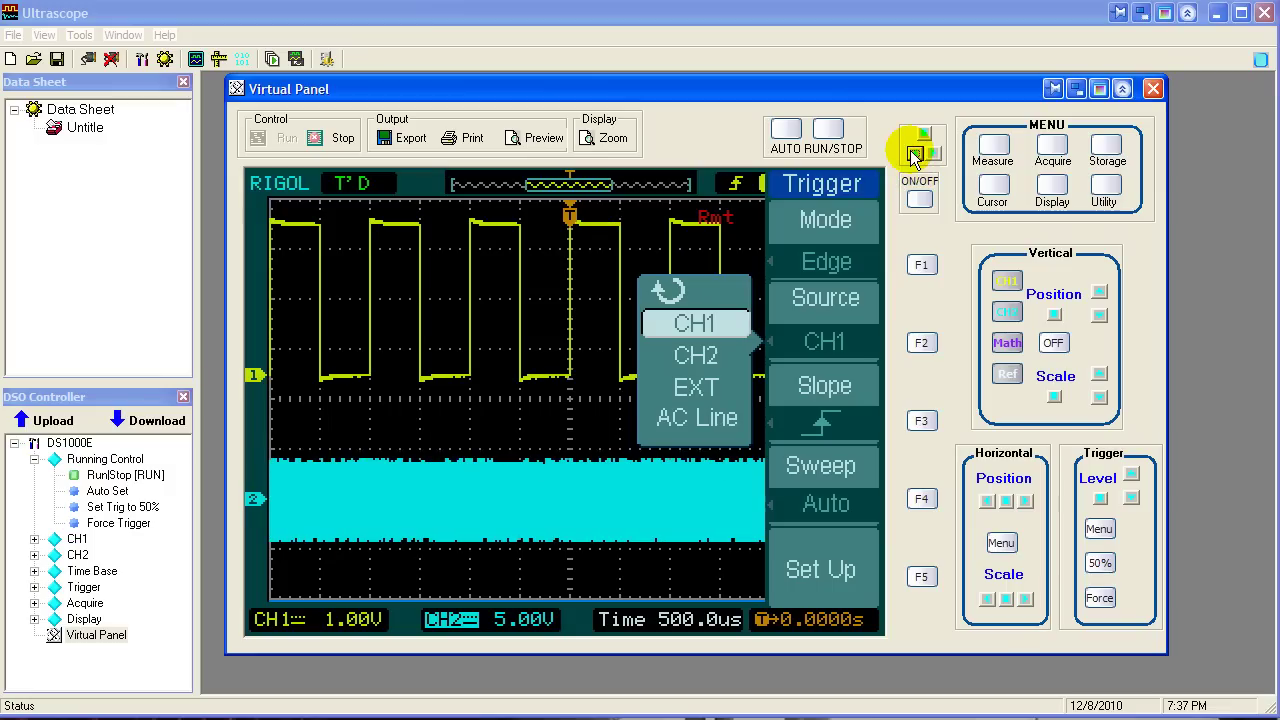
left_click(914, 153)
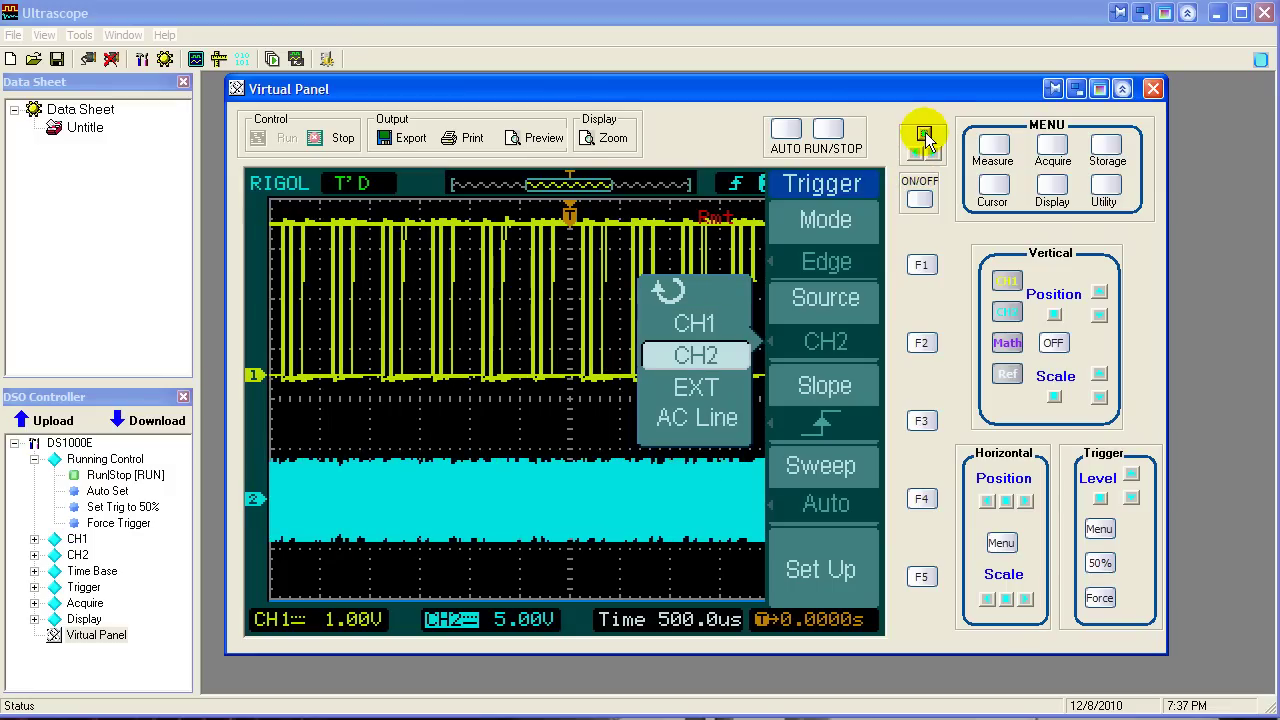
left_click(925, 140)
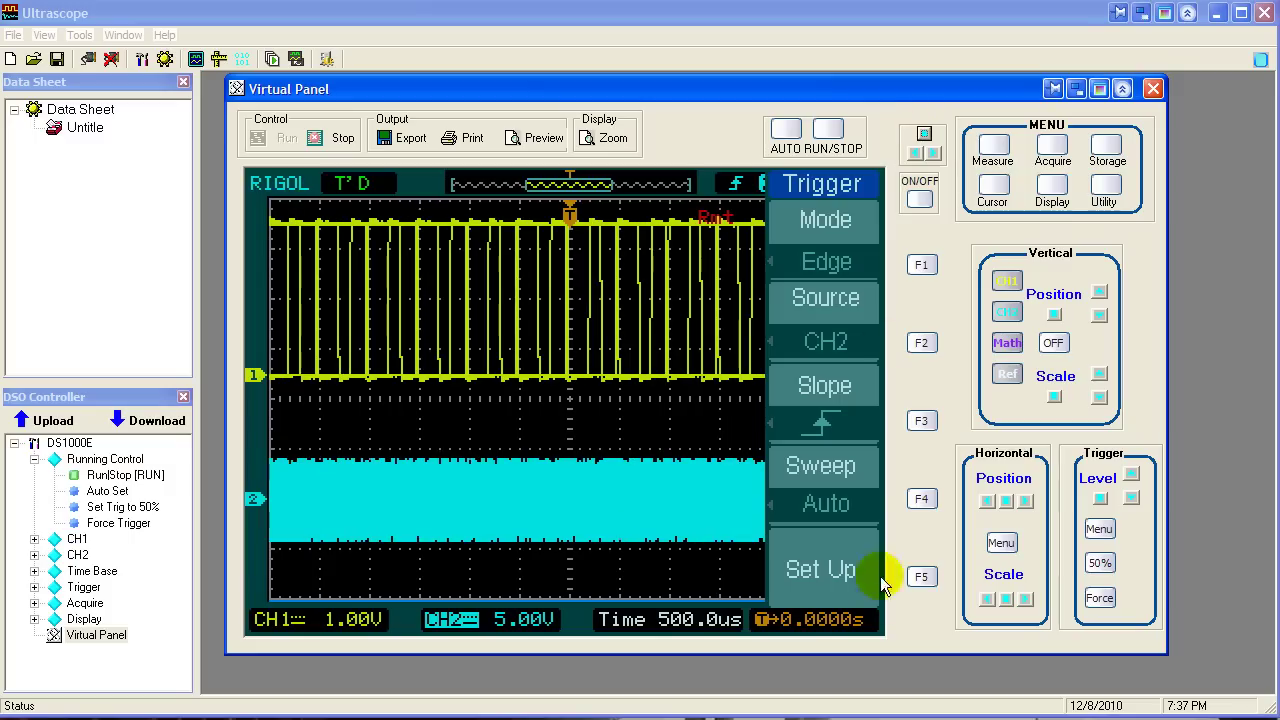
left_click(634, 546)
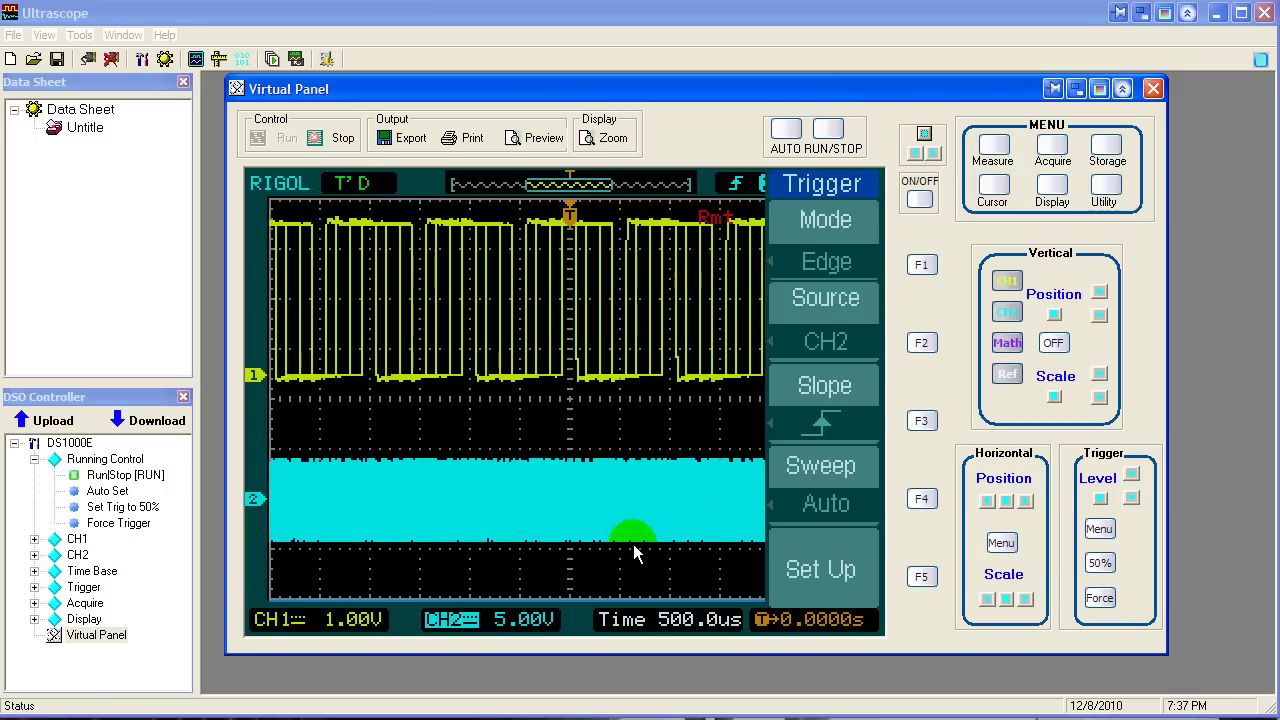
Step the horizontal time base down from 500 µs through 50 µs and 5 µs to 1.000us.
left_click(1026, 599)
left_click(1026, 599)
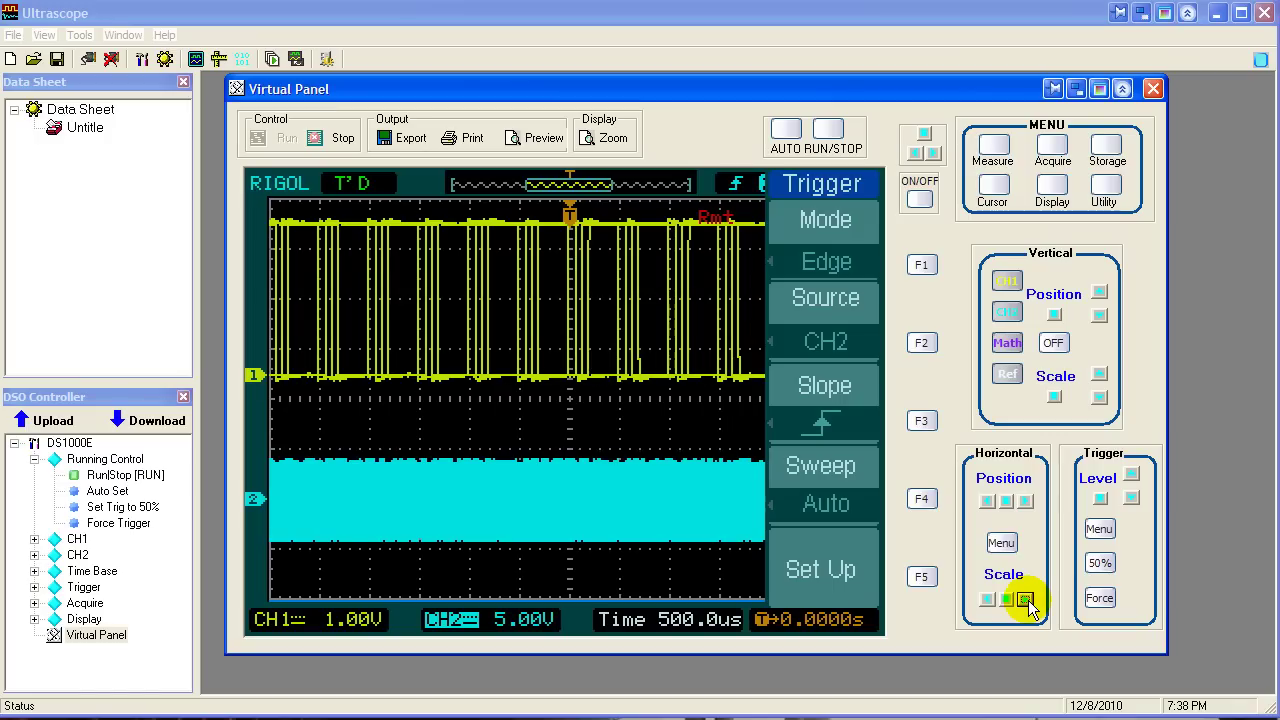
left_click(1026, 599)
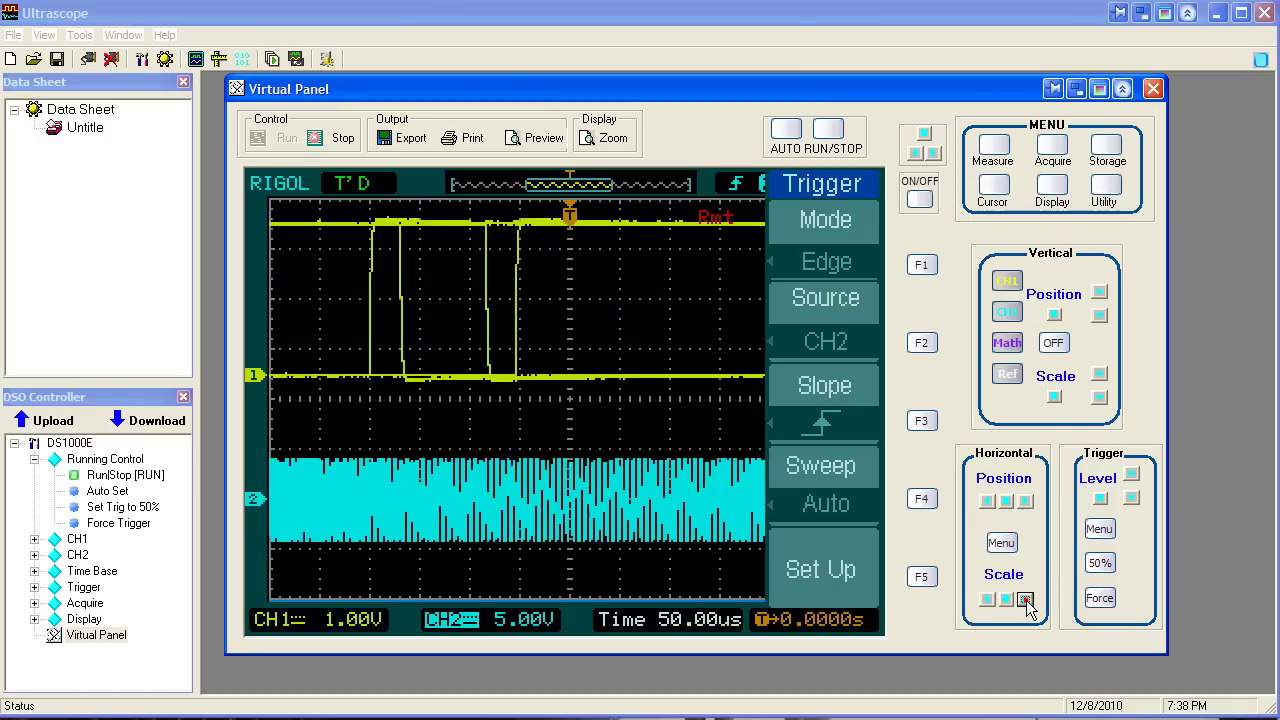
left_click(1026, 599)
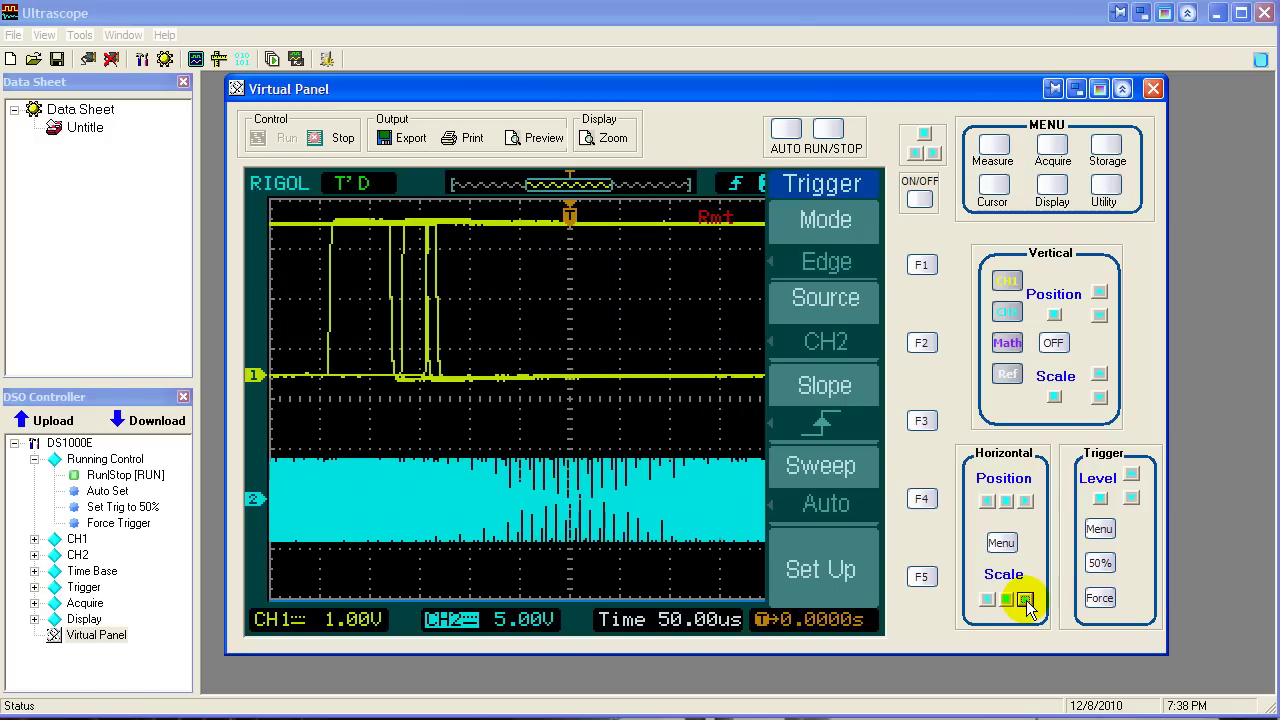
left_click(1026, 599)
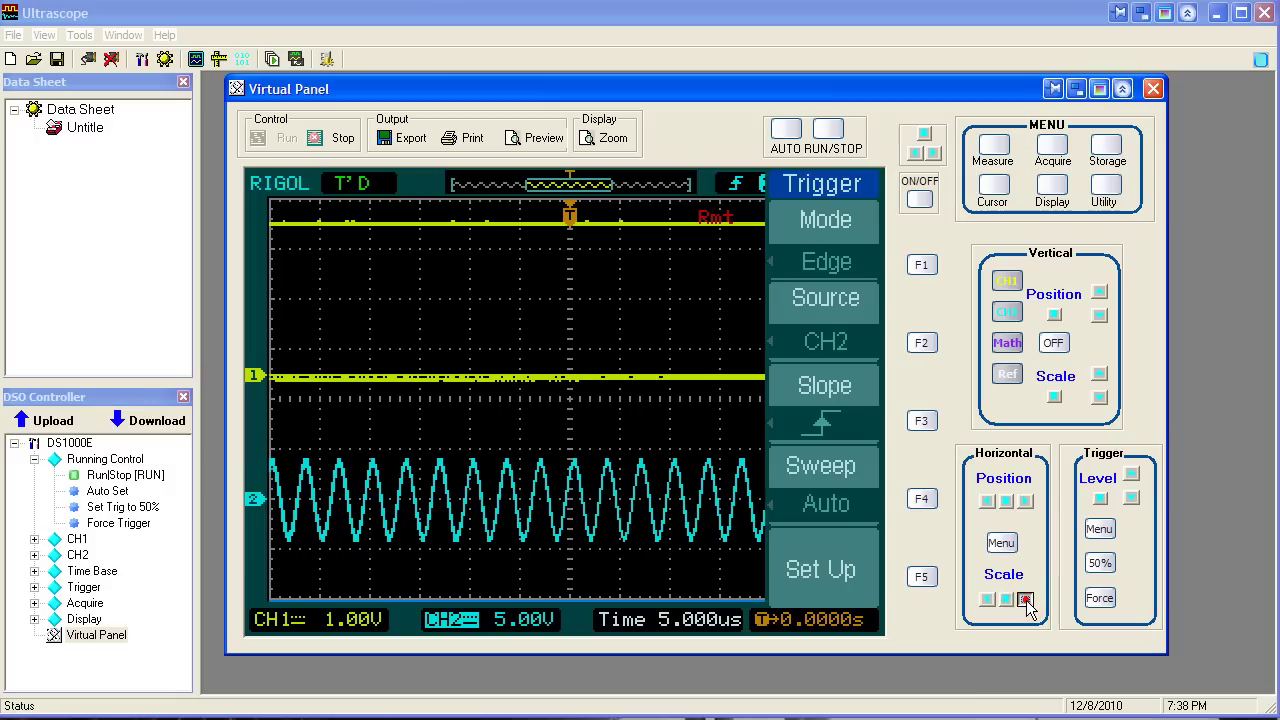
left_click(1026, 599)
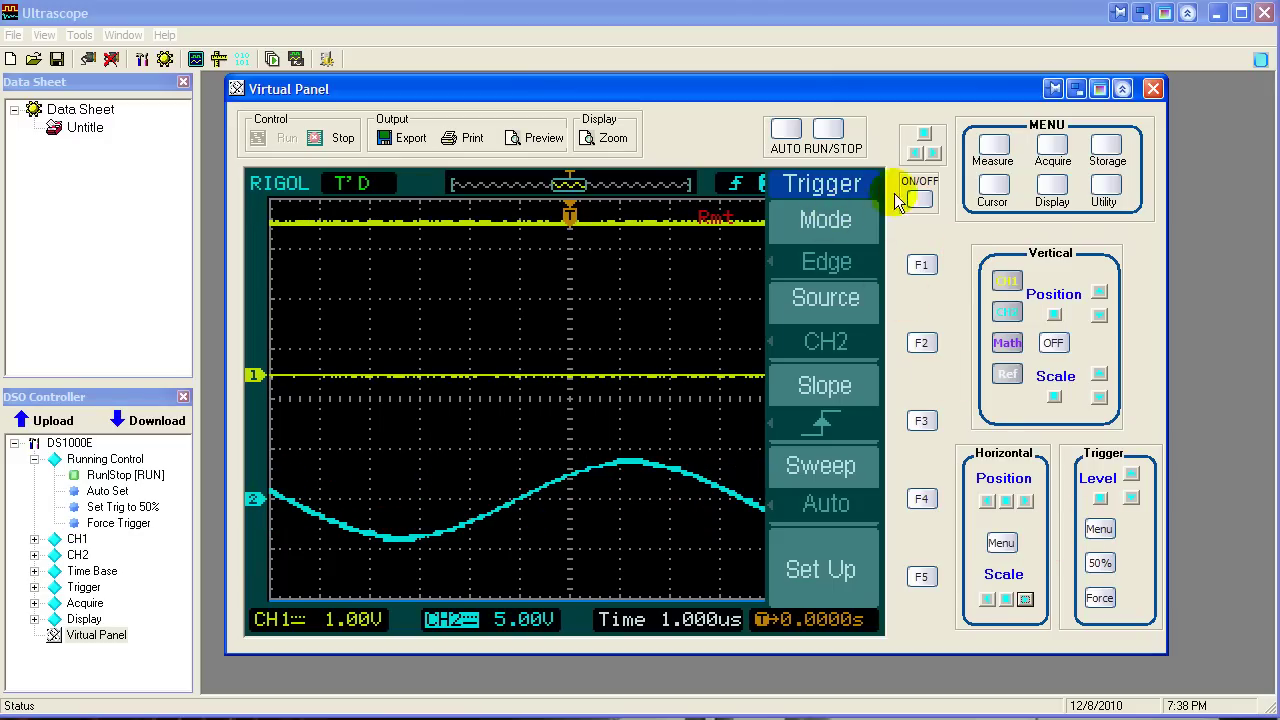
Set the trigger Mode to Alternate, showing CH1 at 500.0us and CH2 at 2.000us.
left_click(1099, 532)
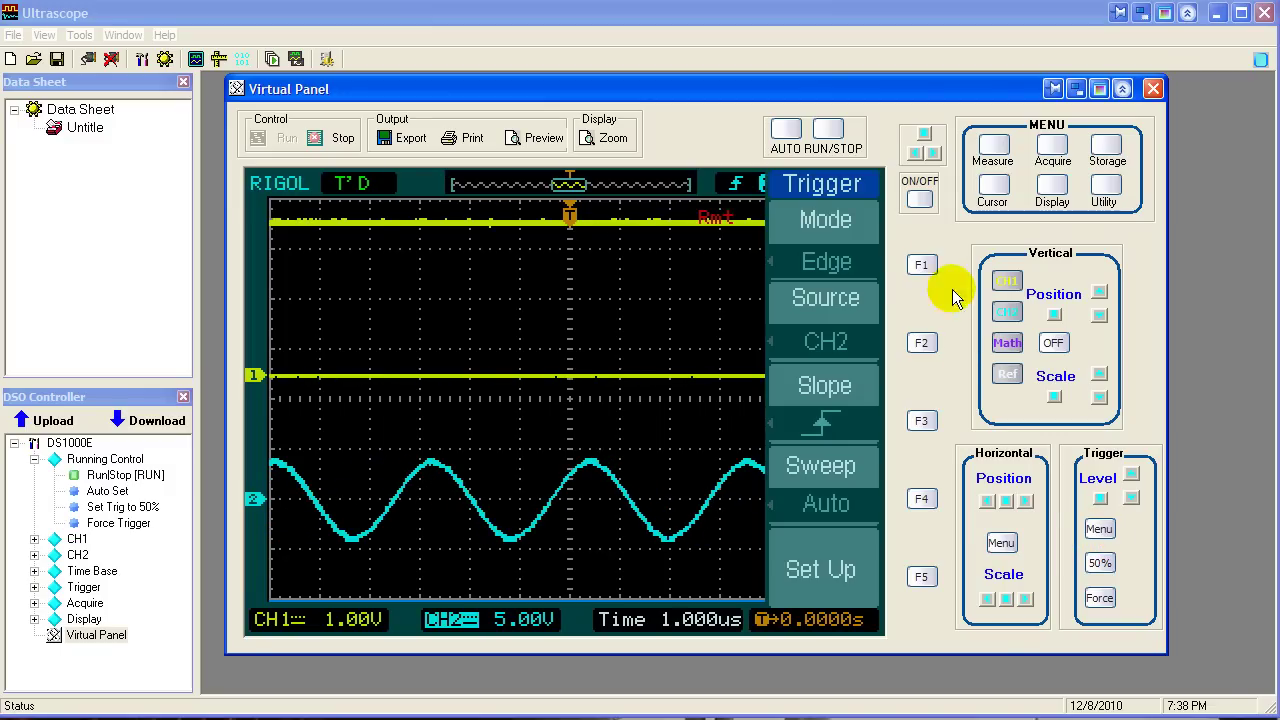
left_click(921, 266)
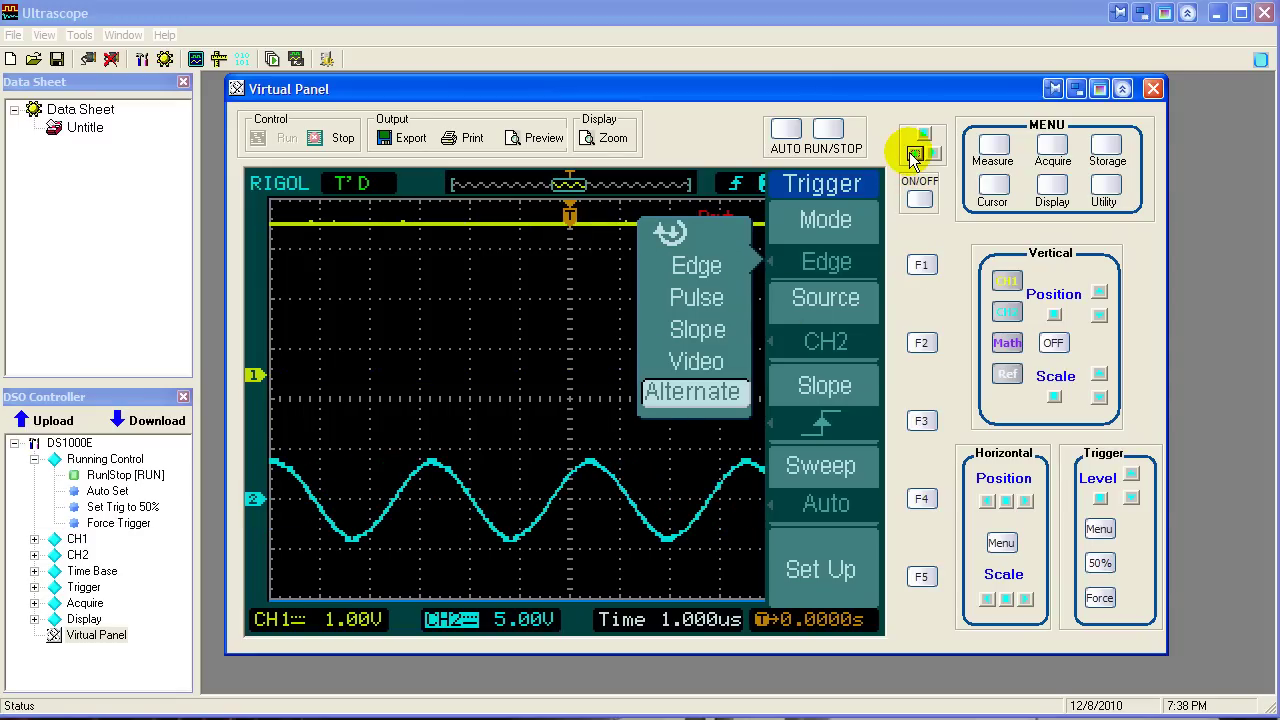
left_click(922, 133)
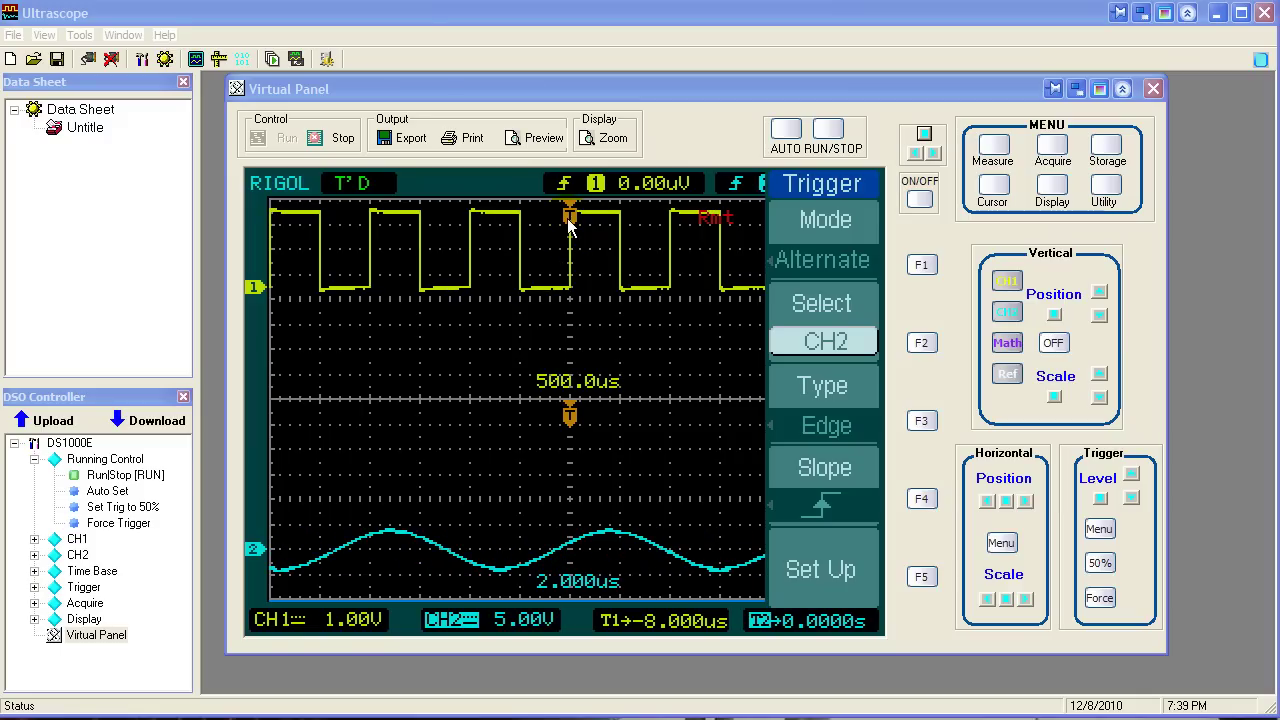
Select CH2, lengthen its time base to 5.000us, then shorten it to 1.000us.
left_click(1006, 313)
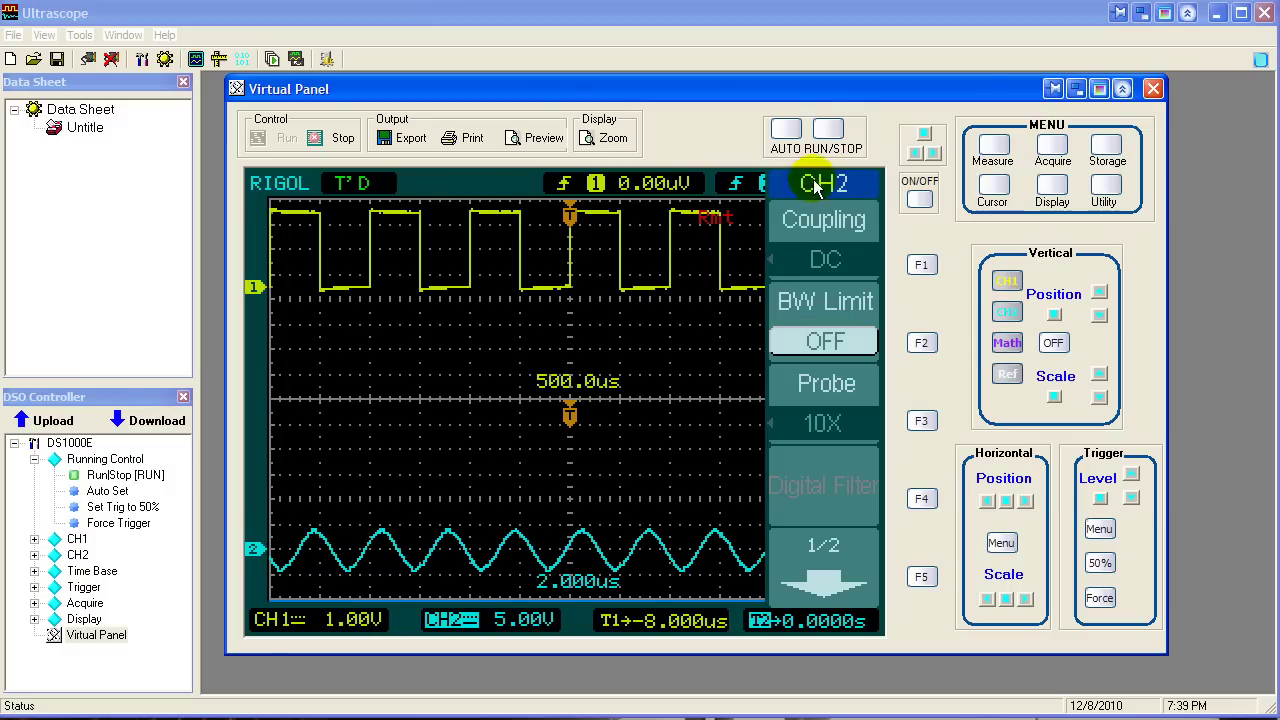
left_click(987, 599)
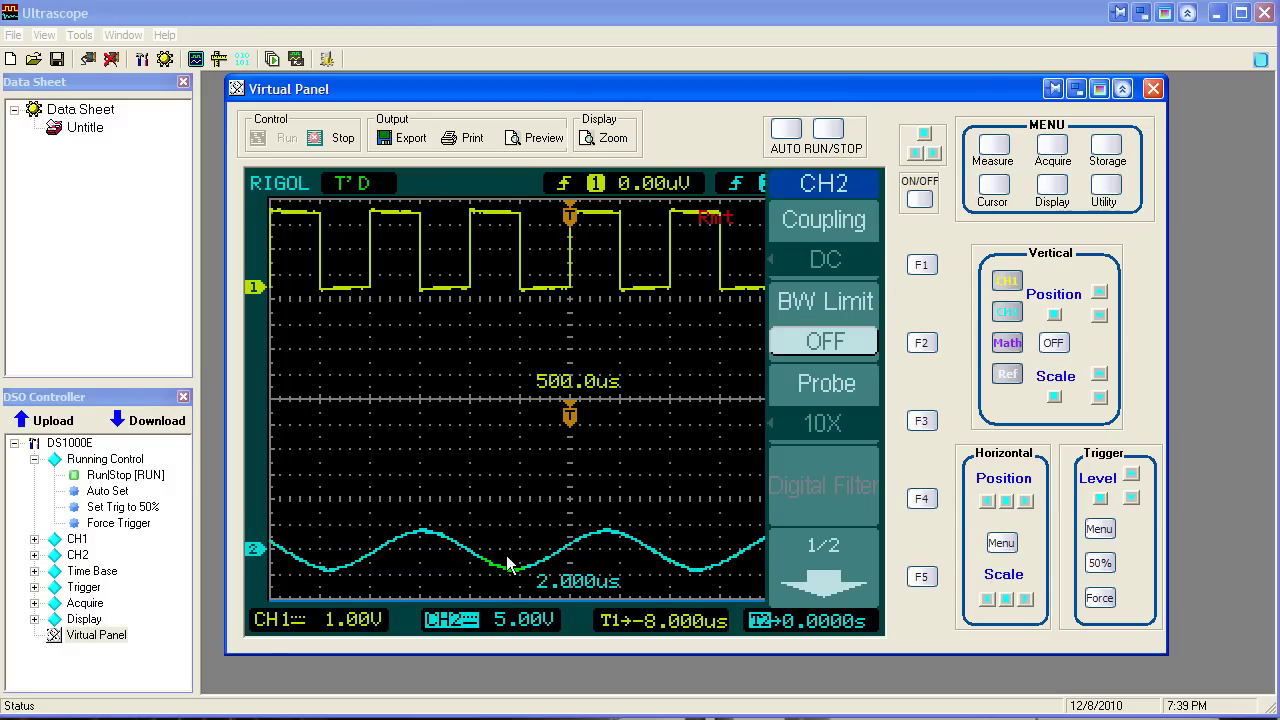
left_click(987, 599)
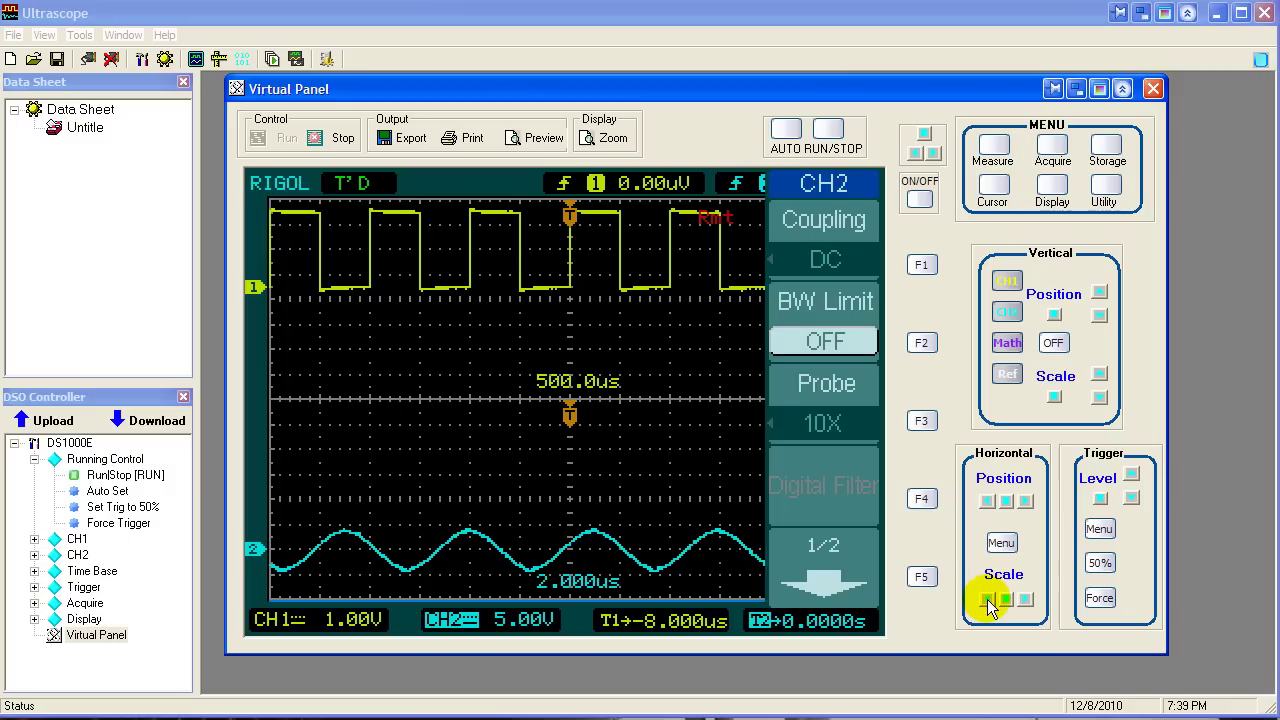
left_click(987, 599)
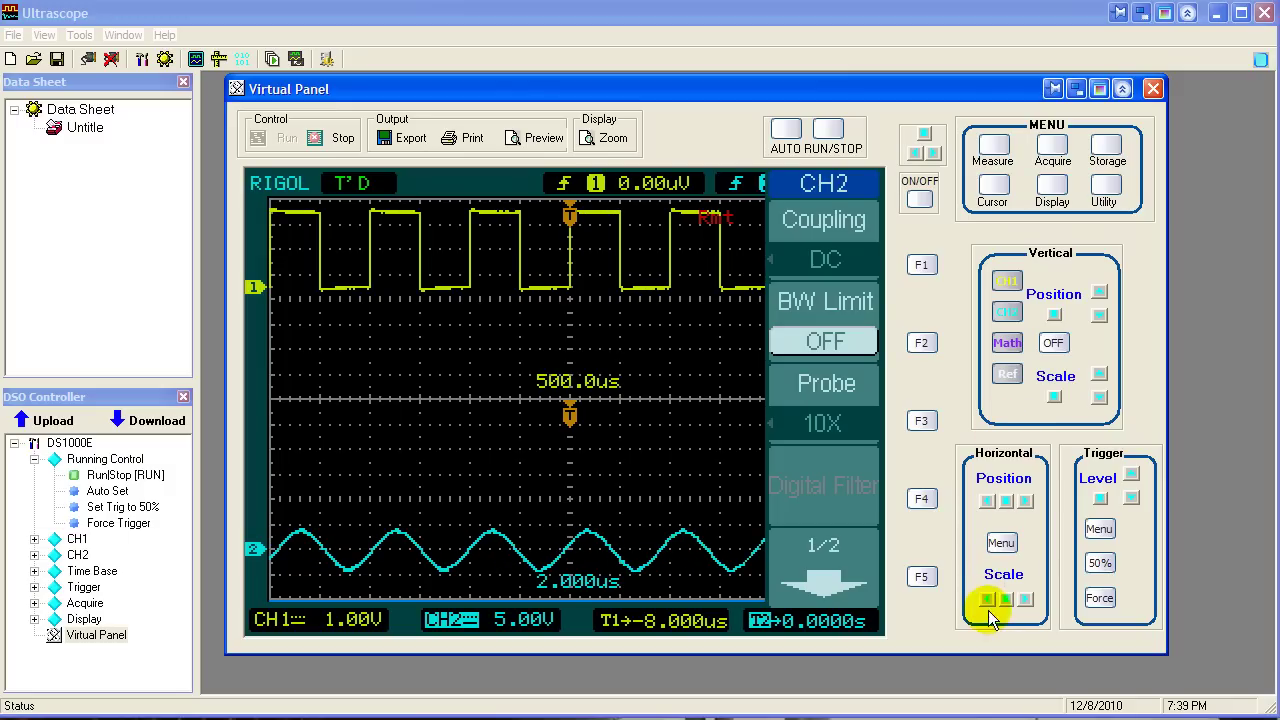
left_click(987, 599)
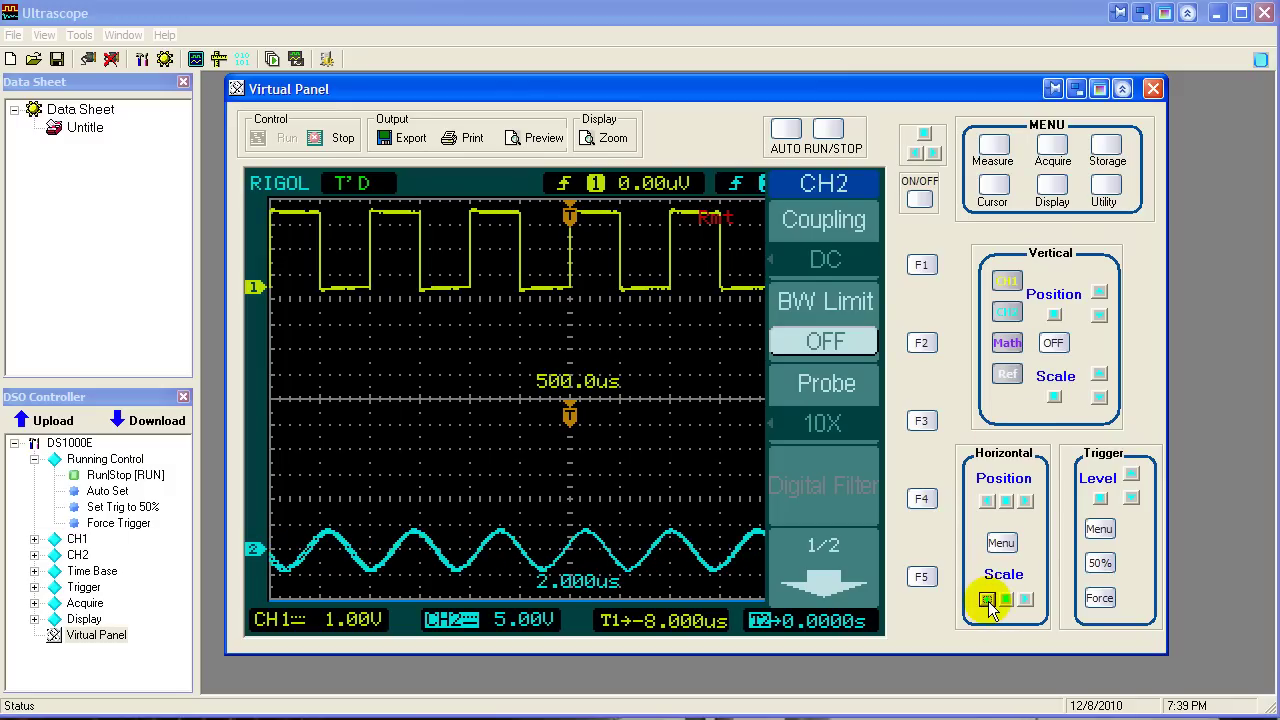
left_click(987, 599)
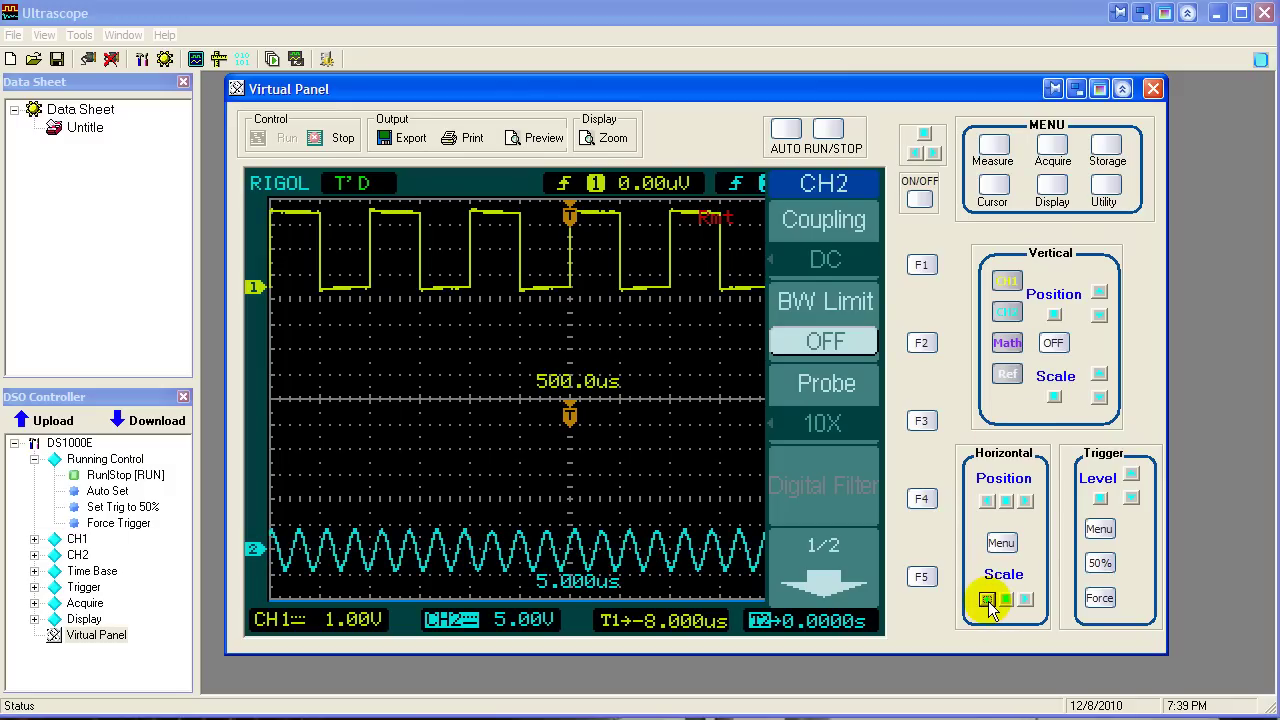
left_click(1025, 599)
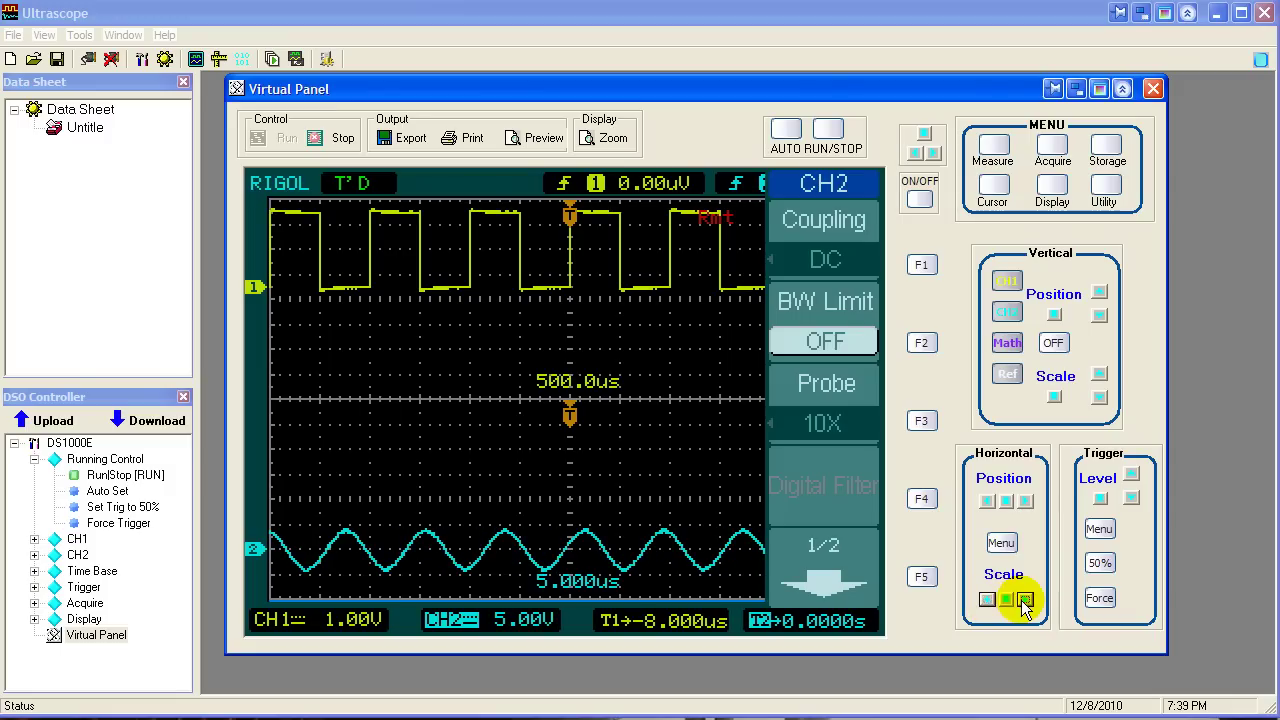
left_click(1025, 599)
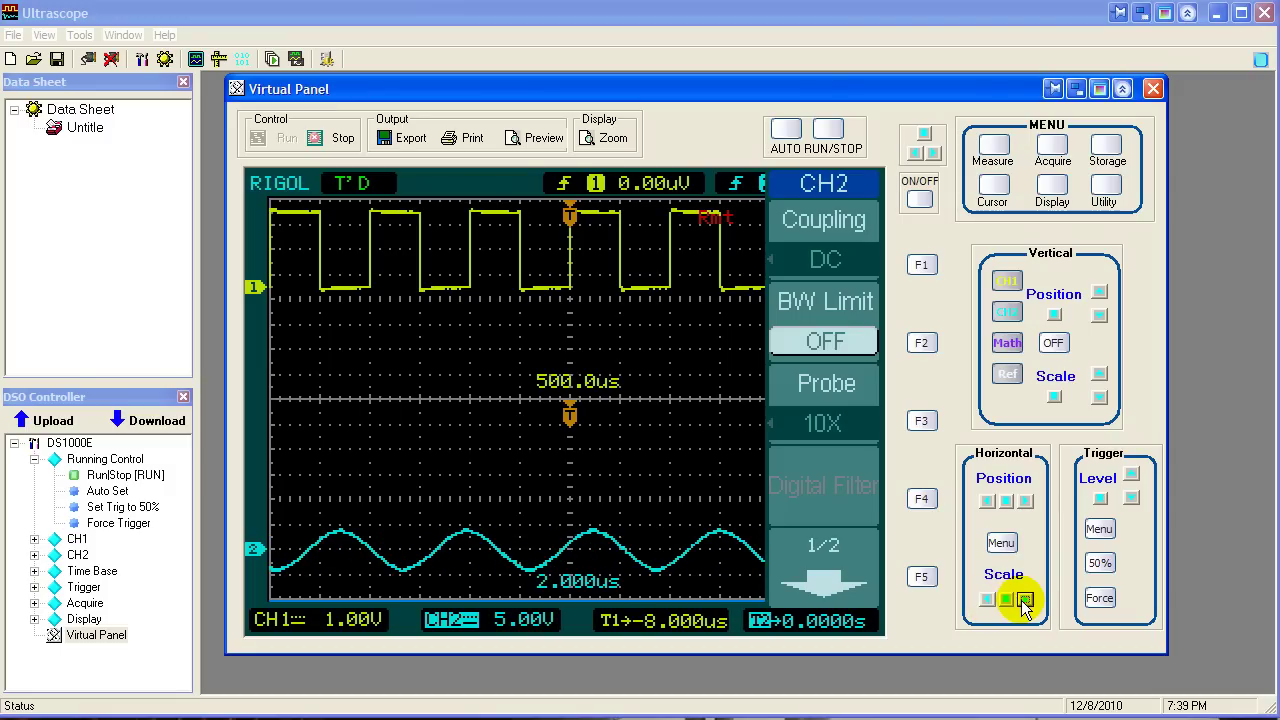
left_click(1025, 599)
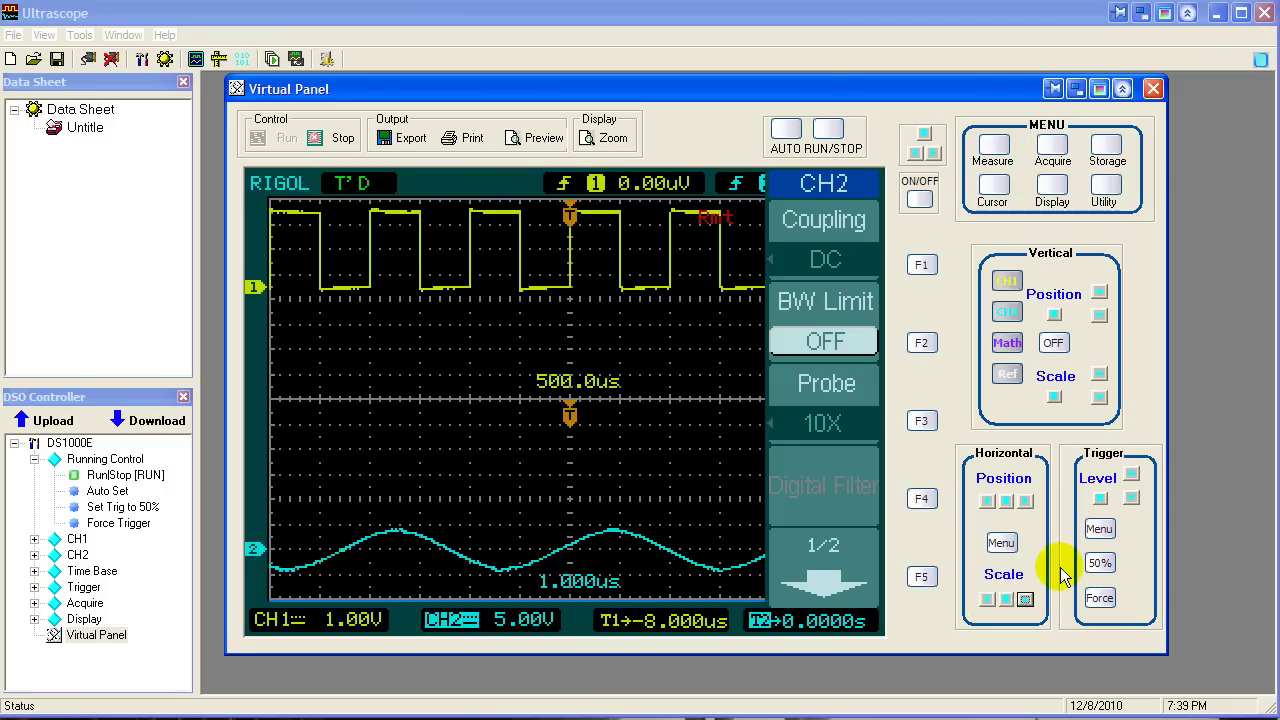
Set CH2's time base to 2.000us, centre its trigger level at 50%, then raise it to 1.68V.
left_click(987, 599)
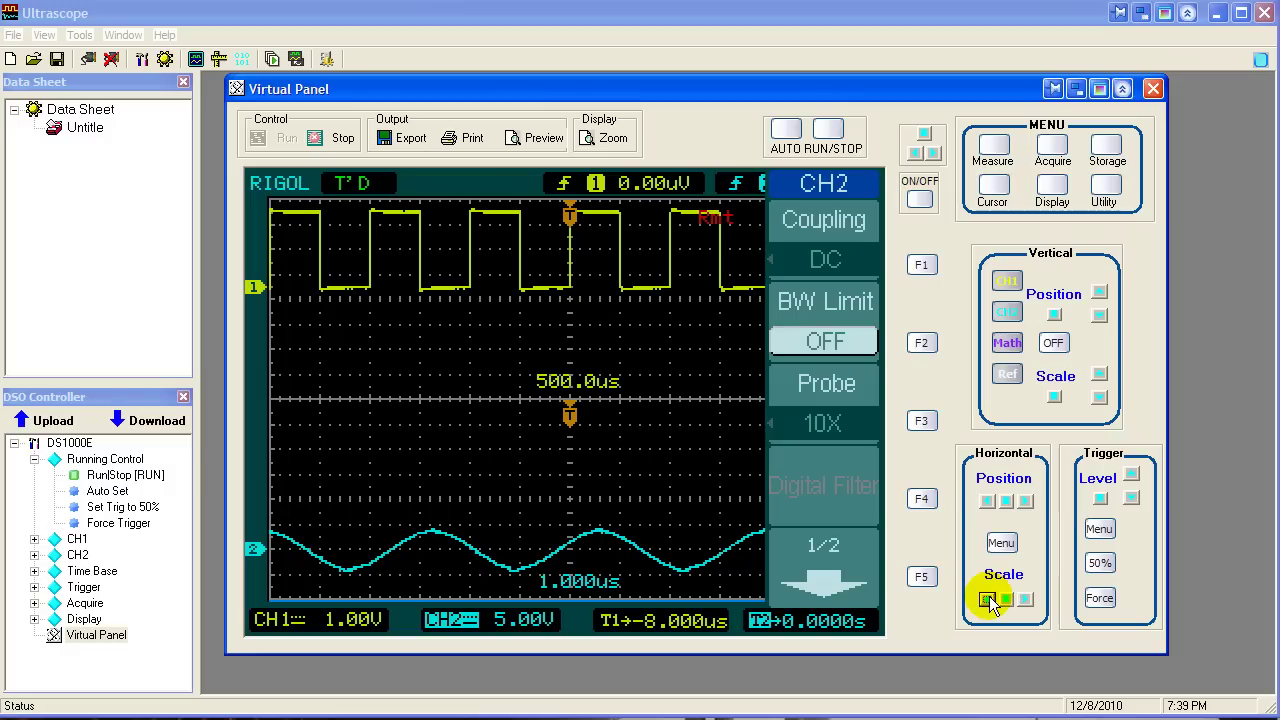
left_click(1090, 530)
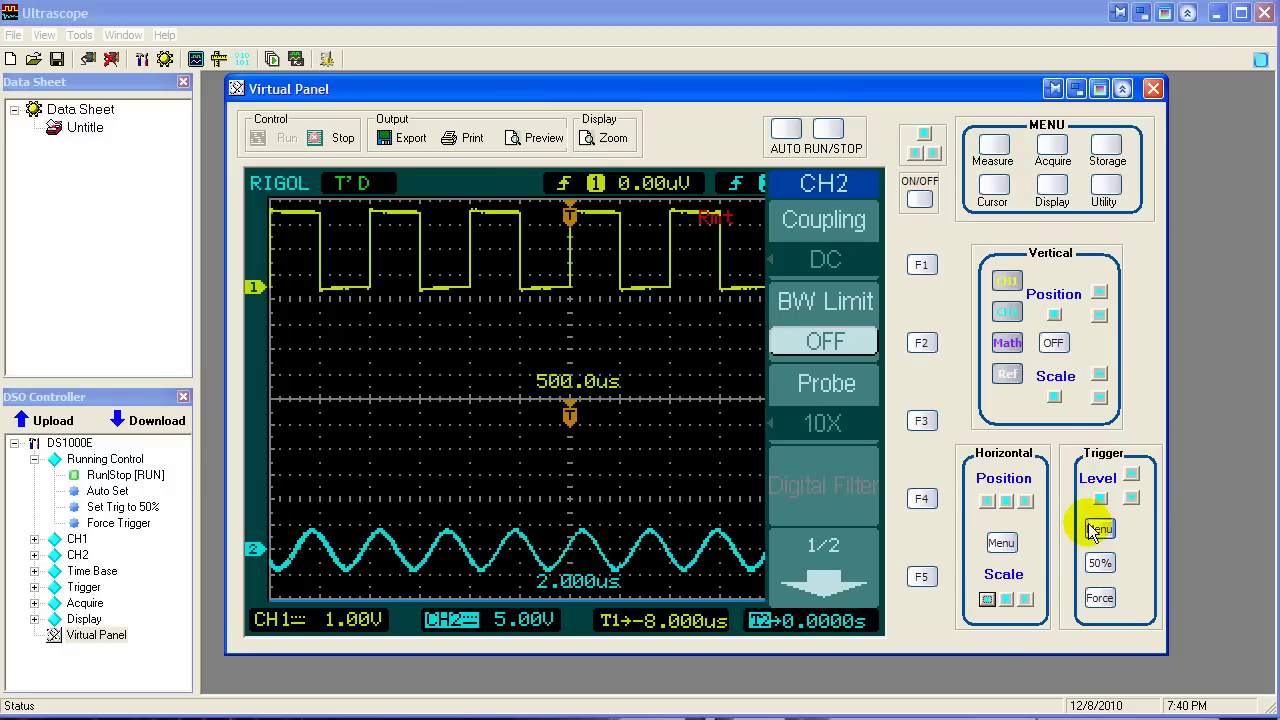
left_click(1100, 563)
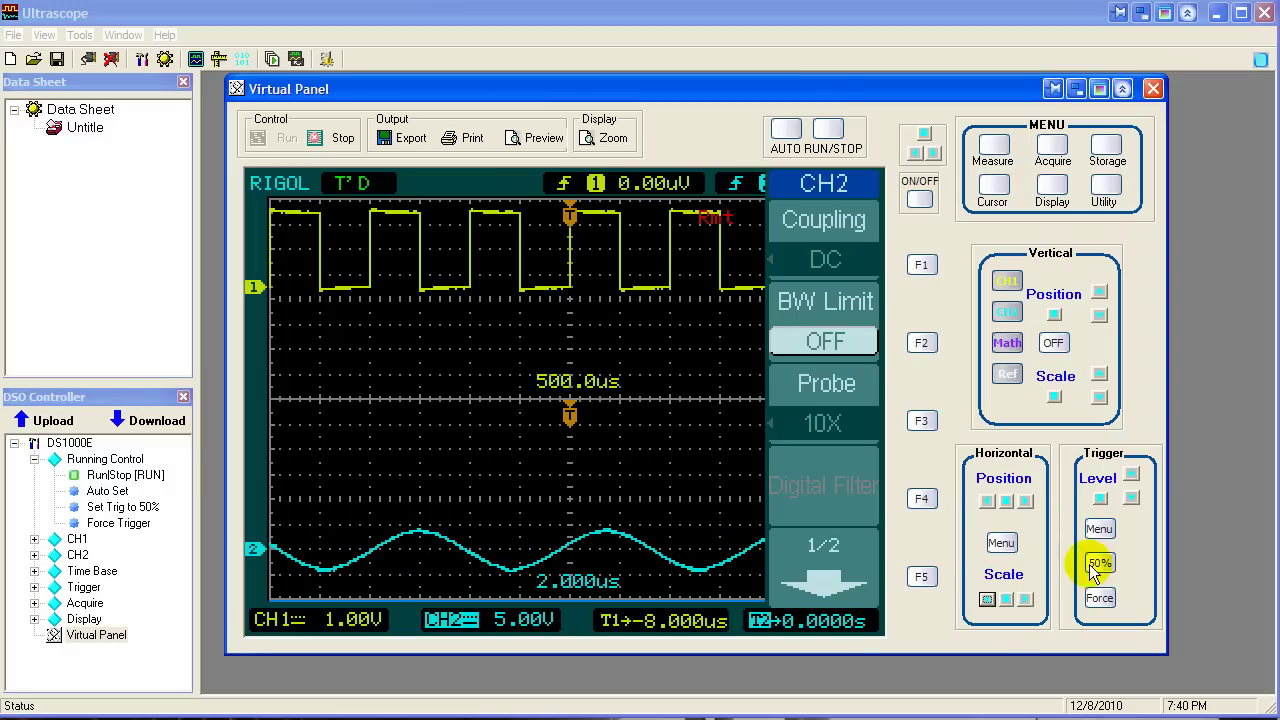
left_click(1100, 564)
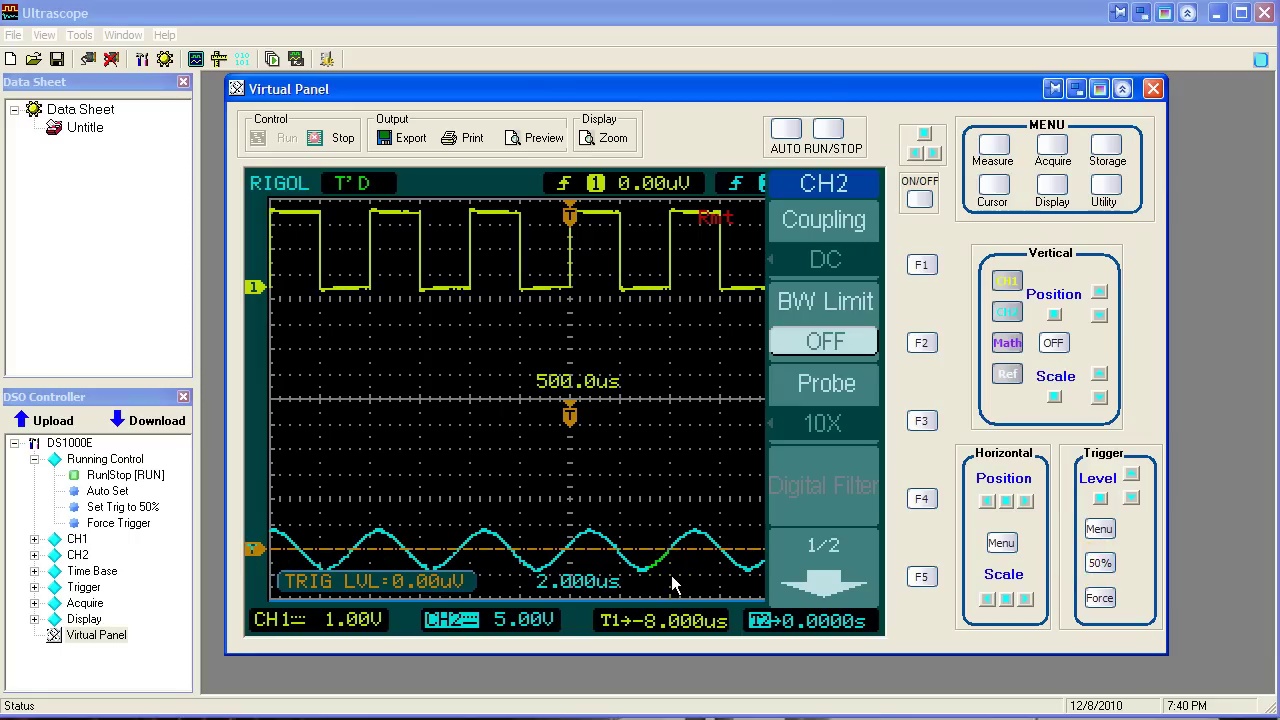
left_click(1131, 494)
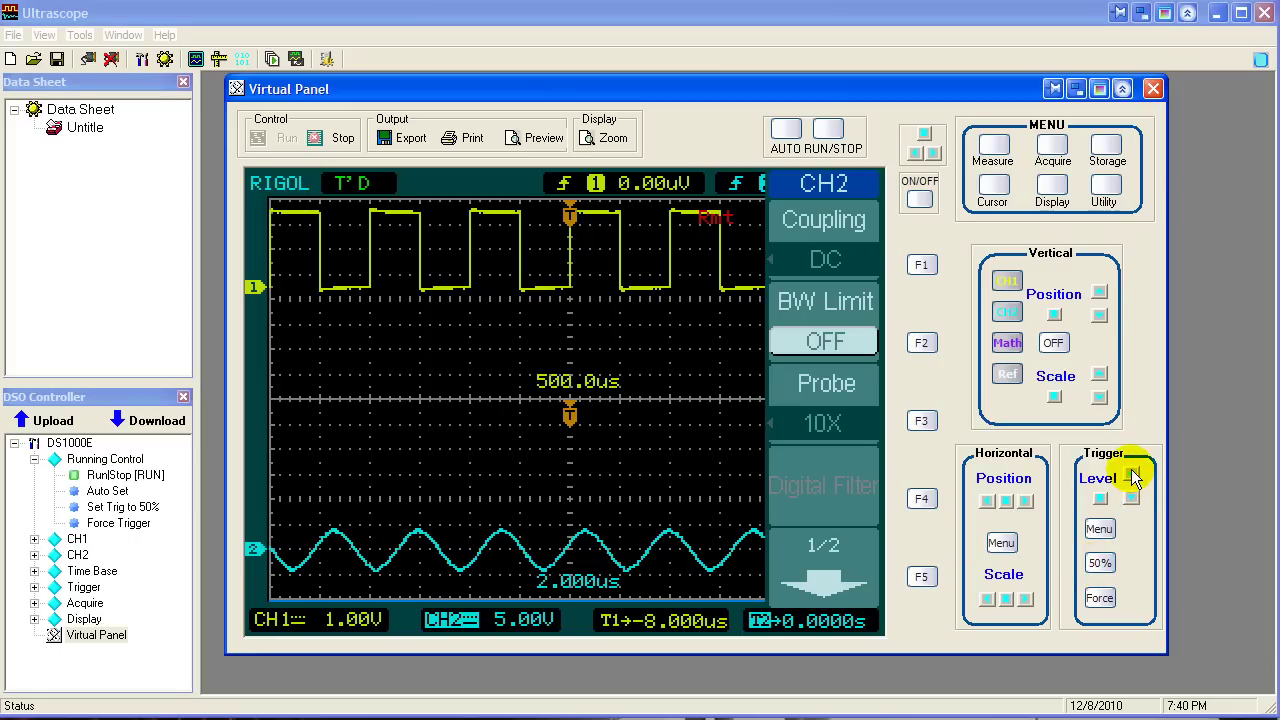
left_click(1131, 474)
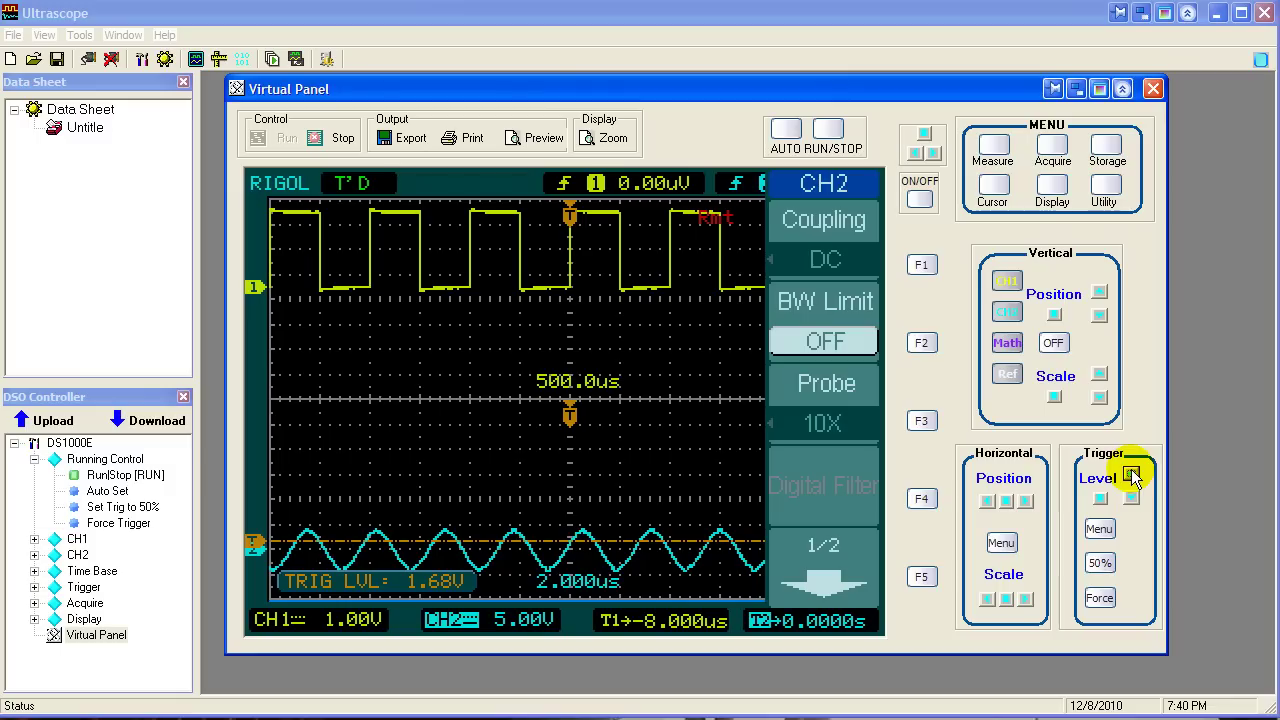
Select CH1 and lengthen its time base to 1.000ms.
left_click(1007, 282)
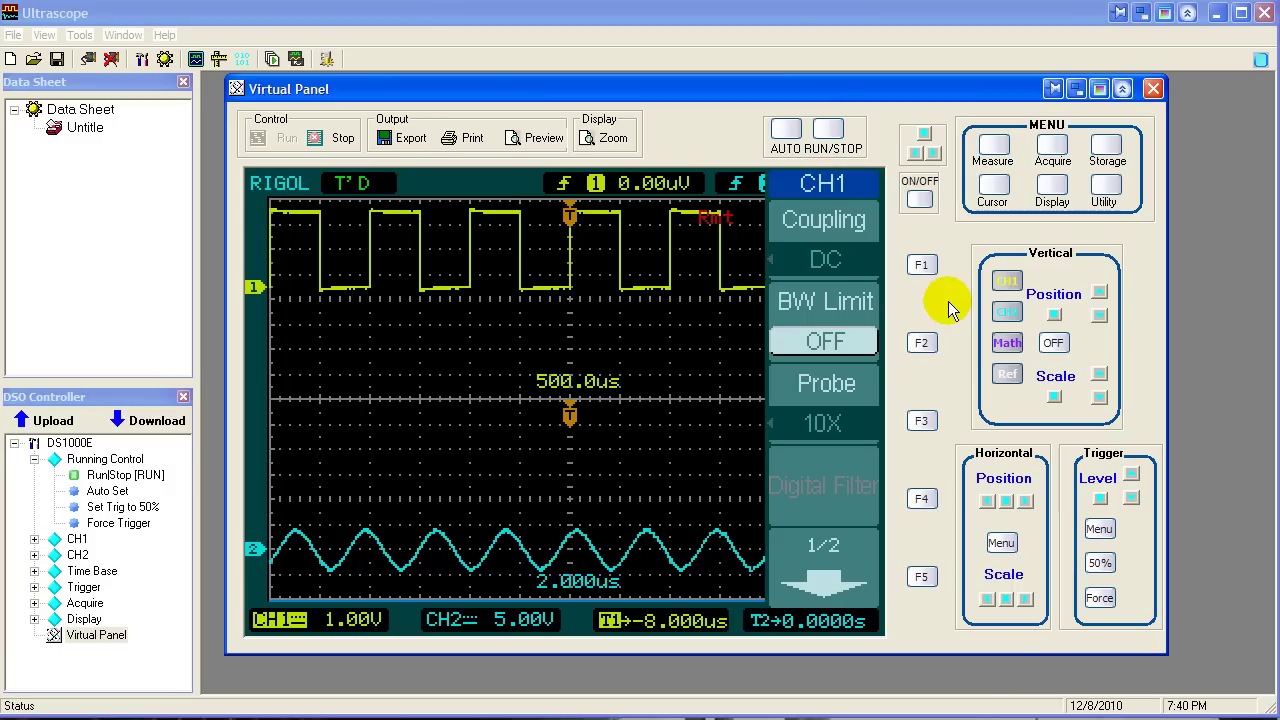
left_click(987, 599)
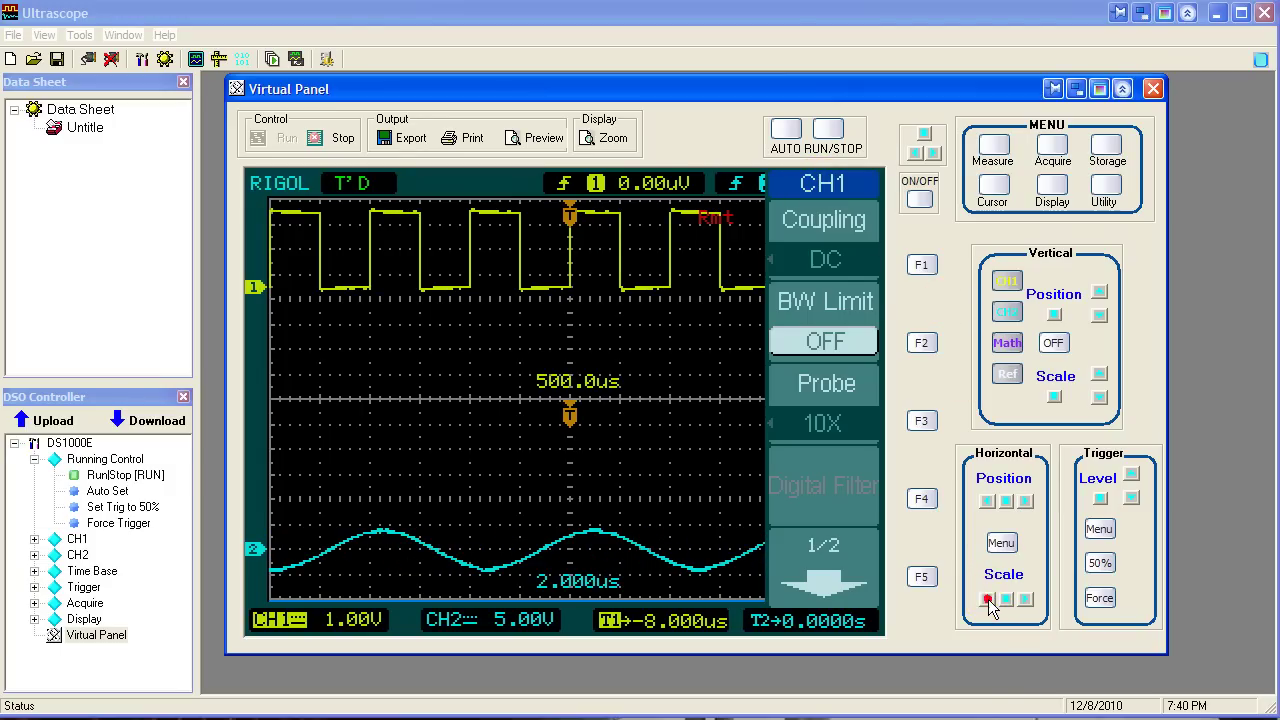
left_click(987, 600)
left_click(987, 600)
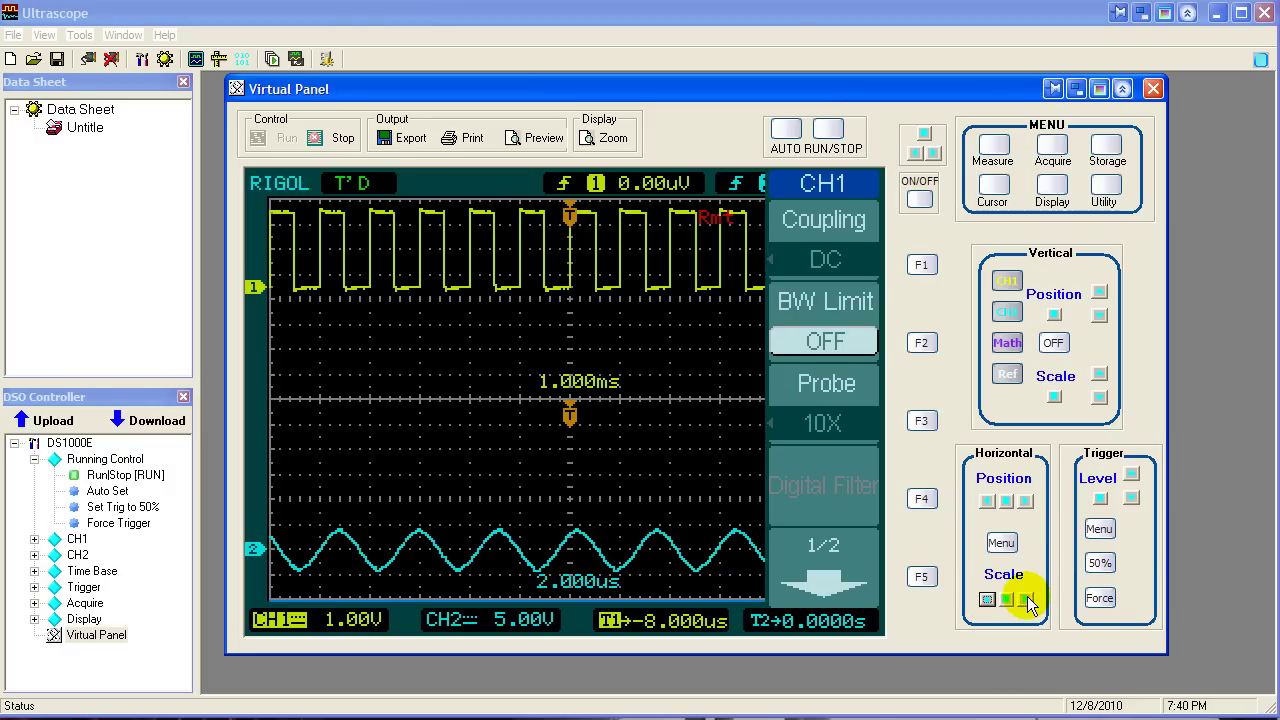
Return CH1 to 500.0us, centre its trigger level, then lower it to -560mV.
left_click(1026, 599)
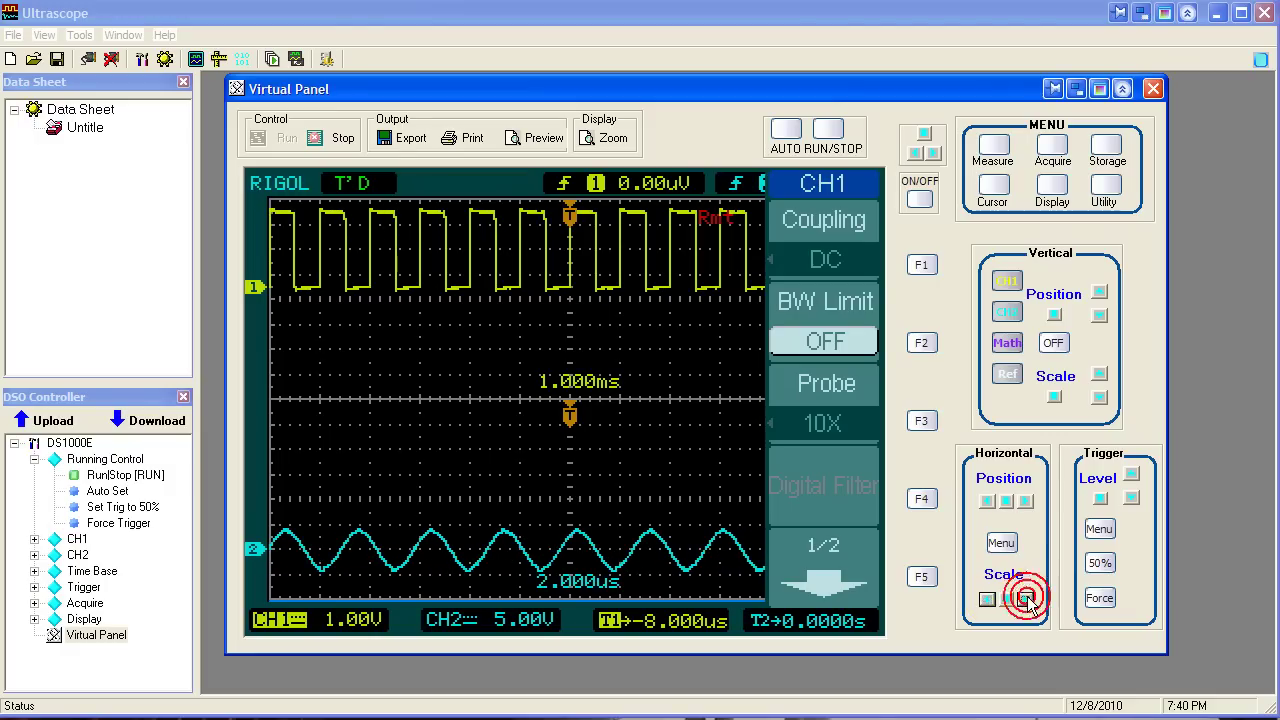
left_click(1100, 564)
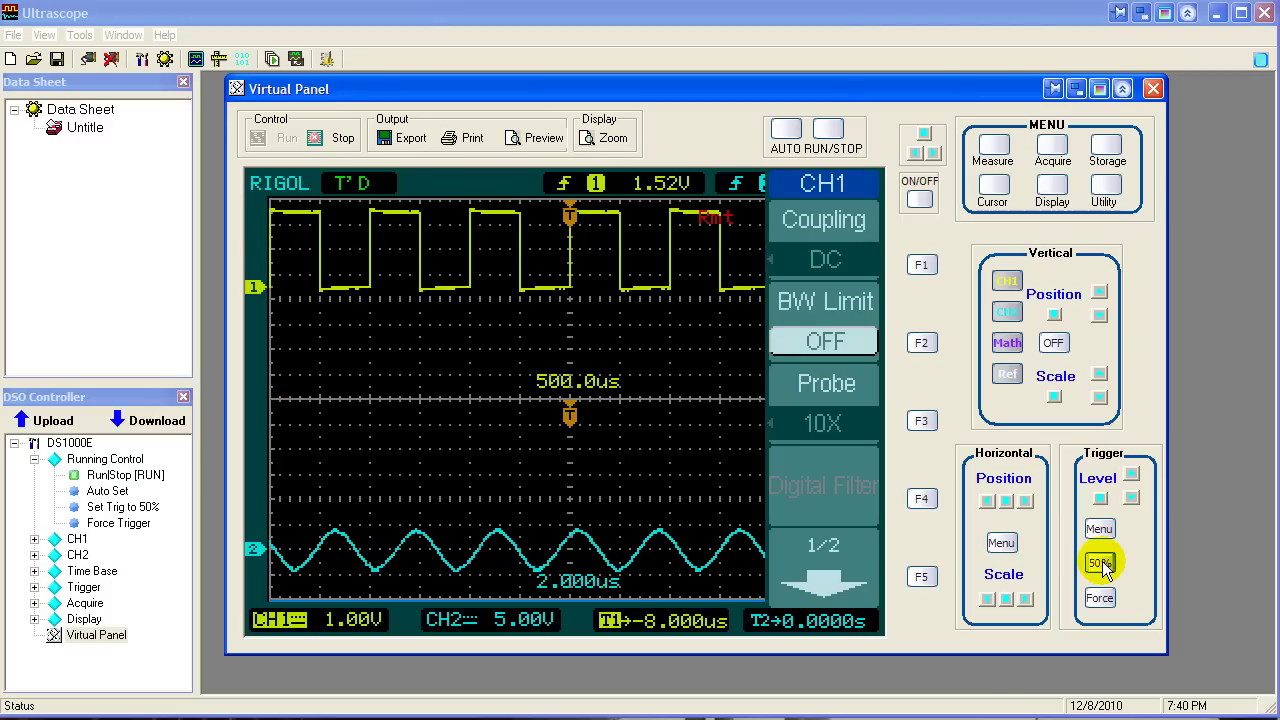
left_click(1100, 500)
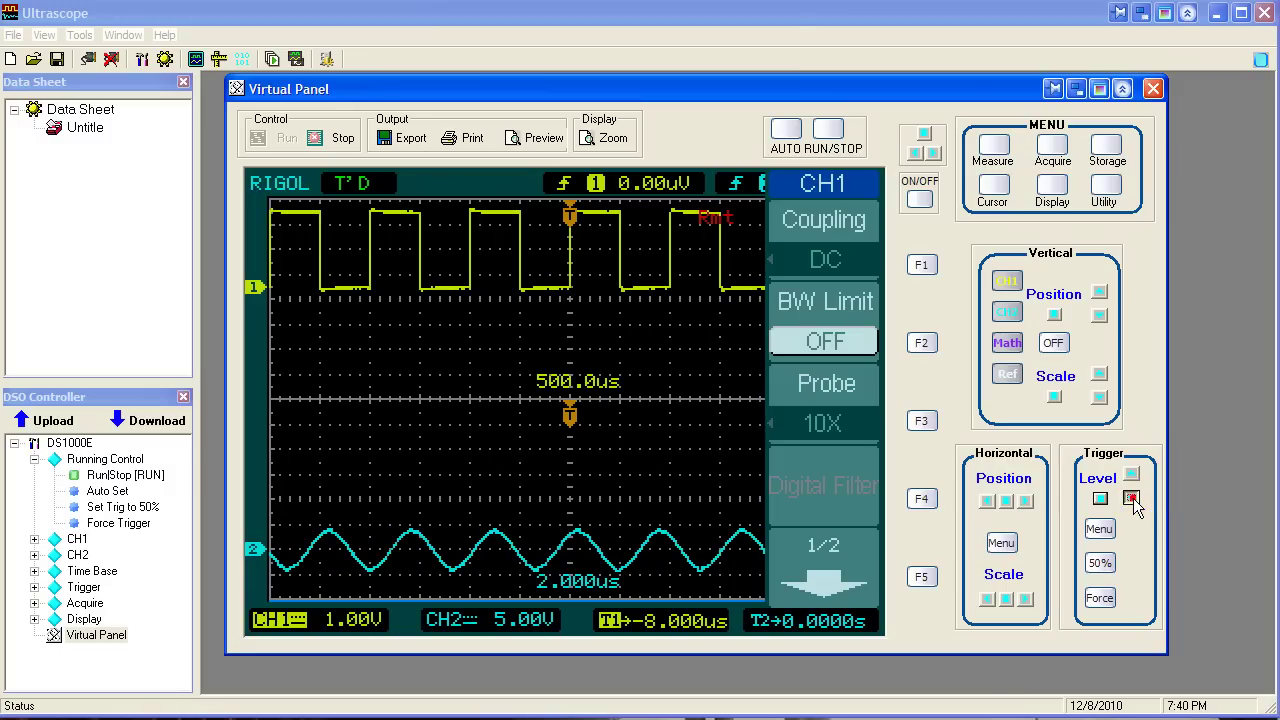
left_click(1132, 499)
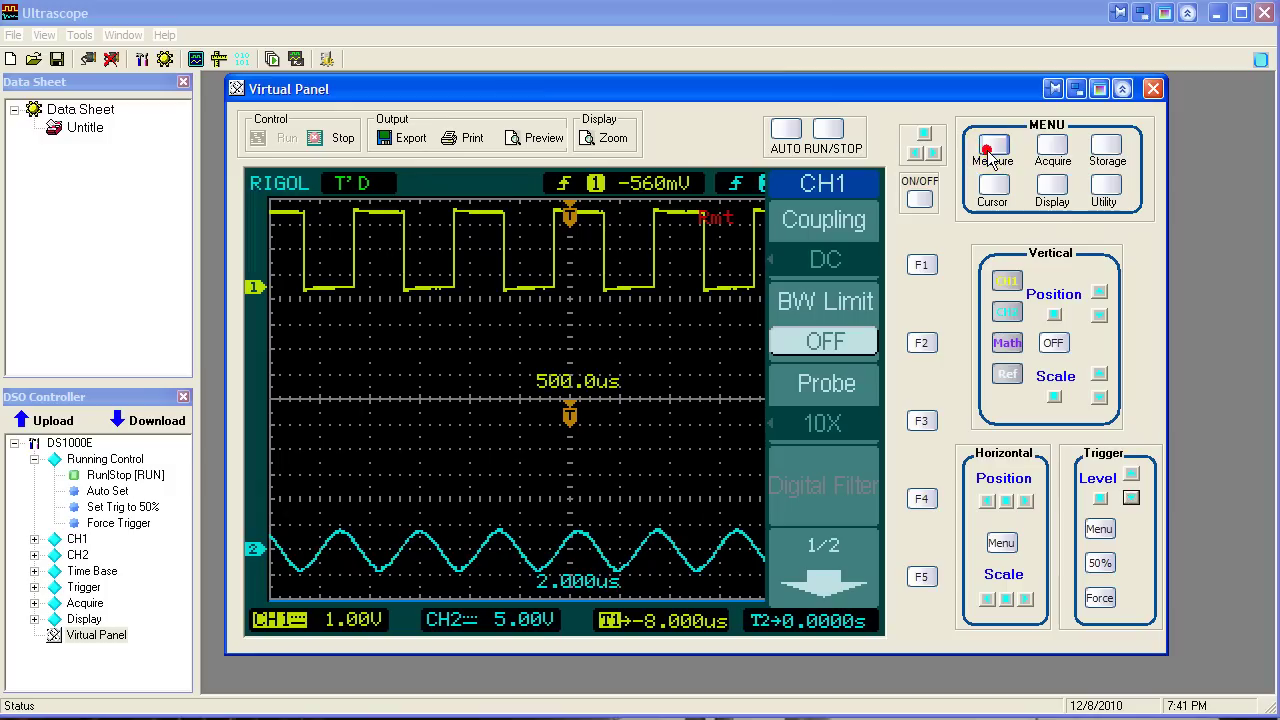
Set the measurement source to CH2 and turn Display All on.
left_click(922, 266)
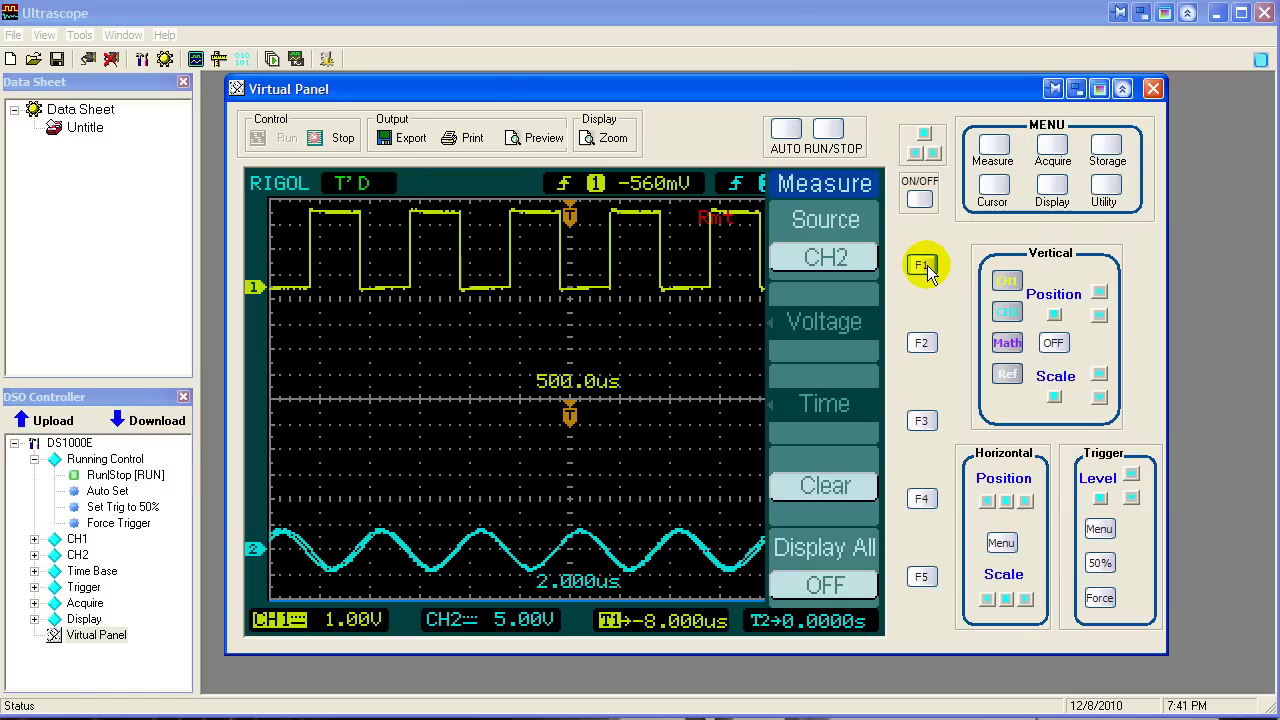
left_click(921, 579)
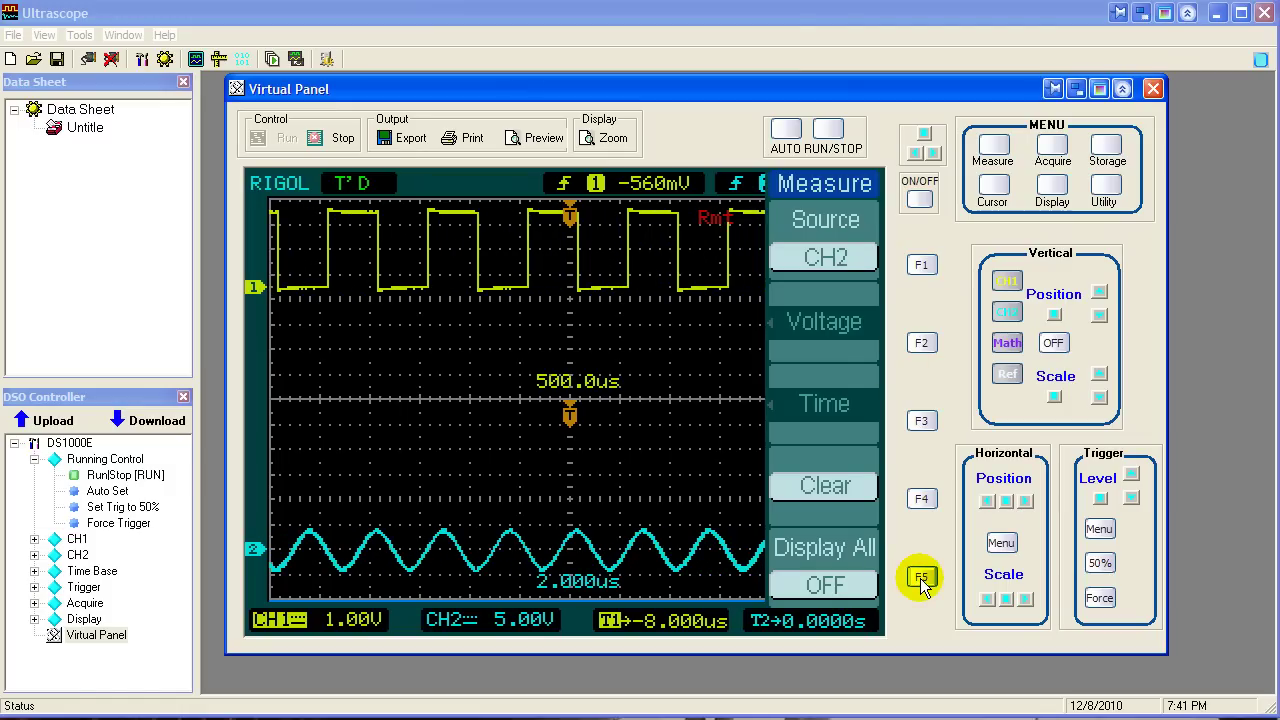
left_click(921, 579)
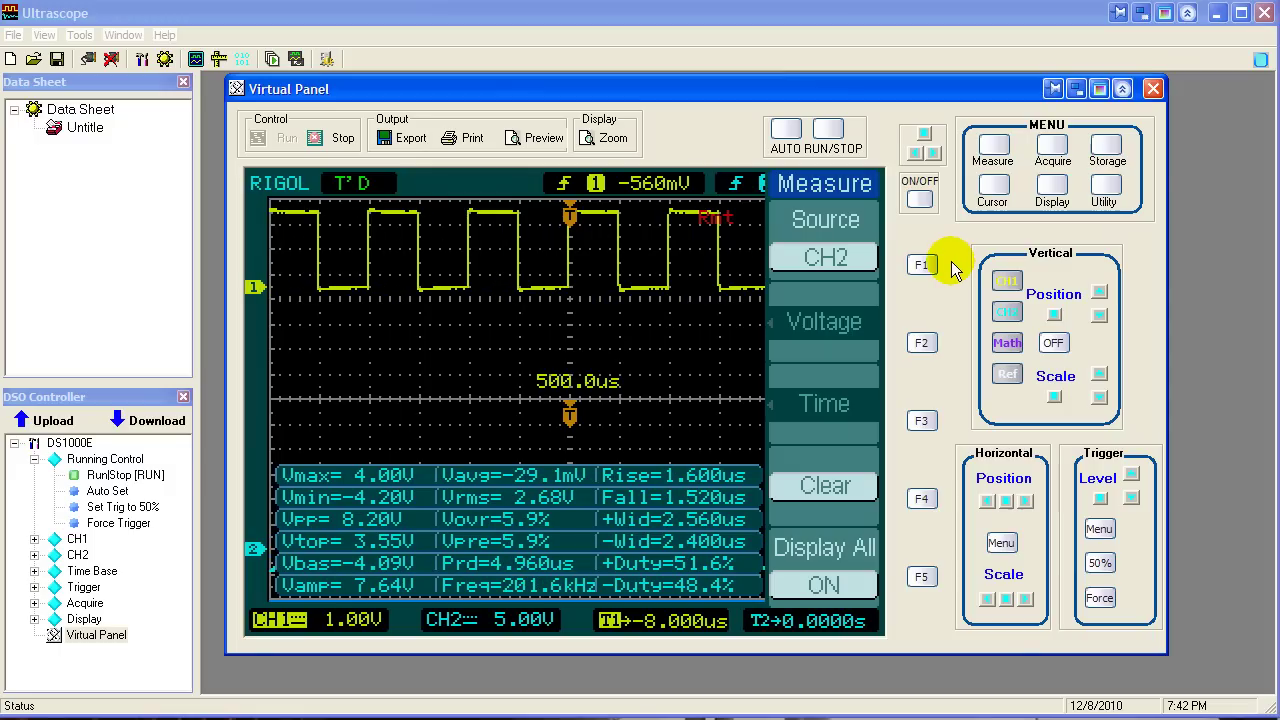
Turn the Display All measurement table off and set the trigger level to 50%.
left_click(922, 579)
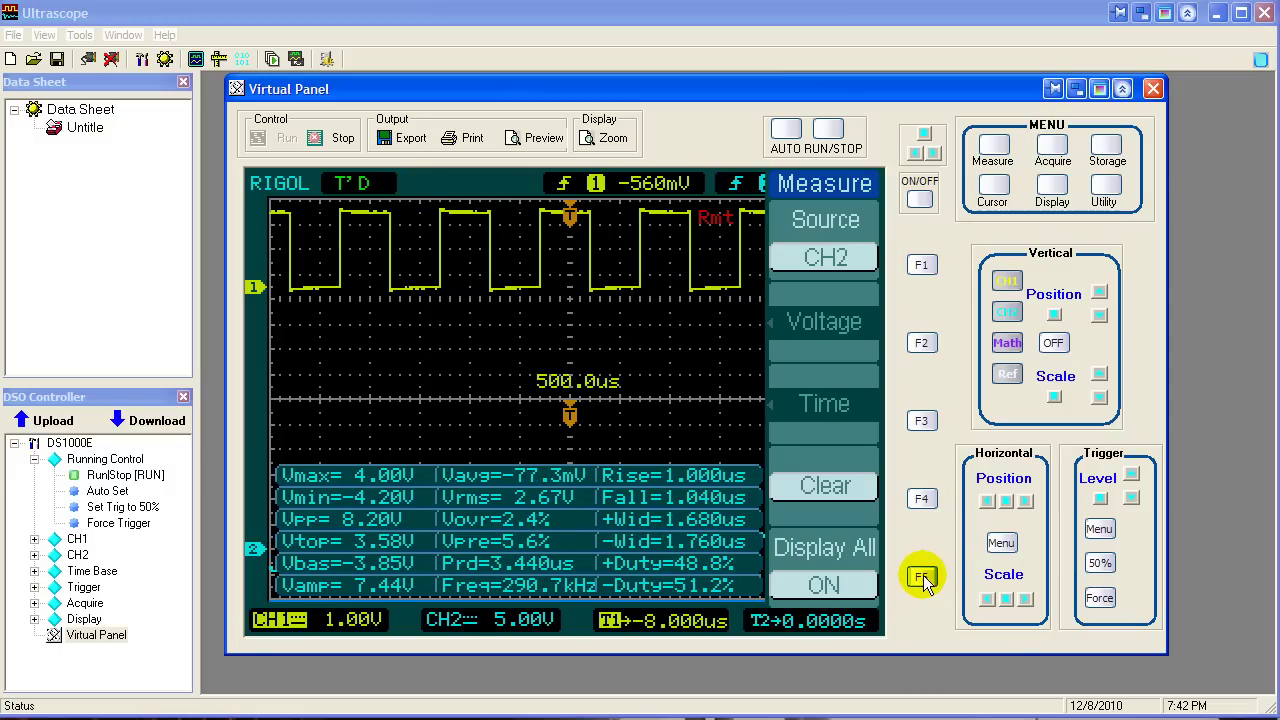
left_click(922, 579)
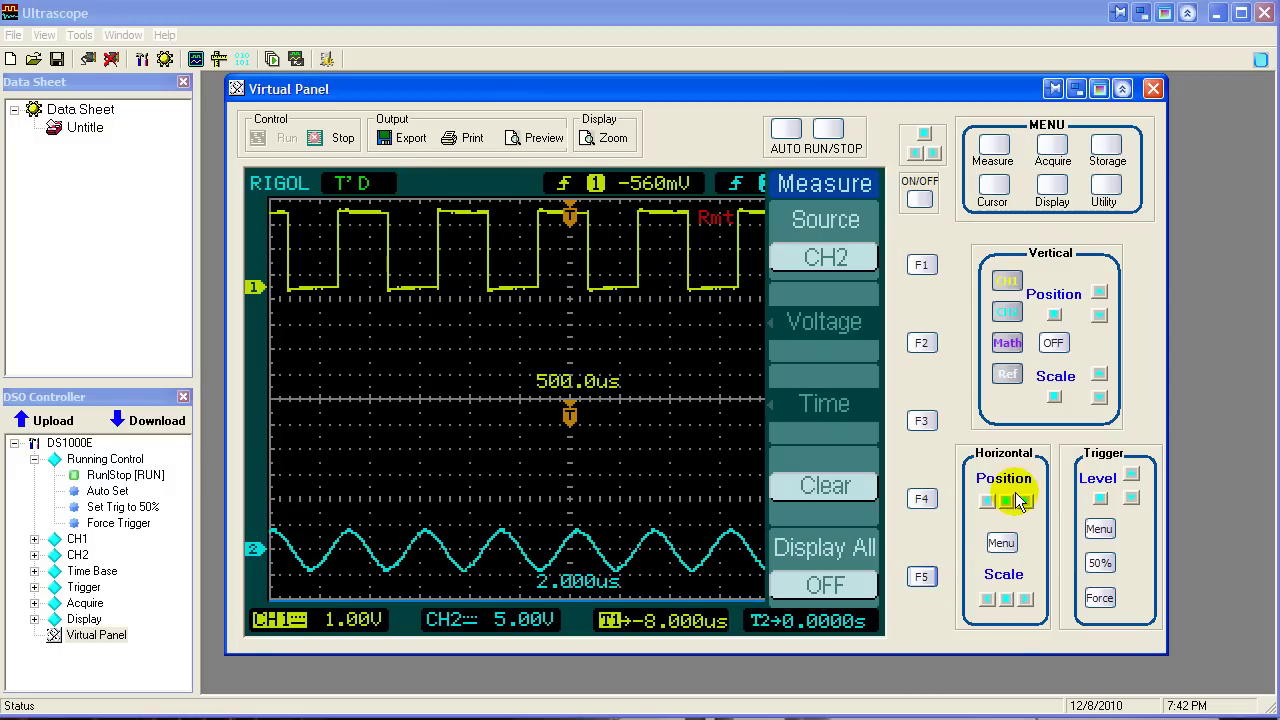
left_click(1097, 566)
Select CH1 and set its trigger level to the 50% midpoint.
left_click(1010, 398)
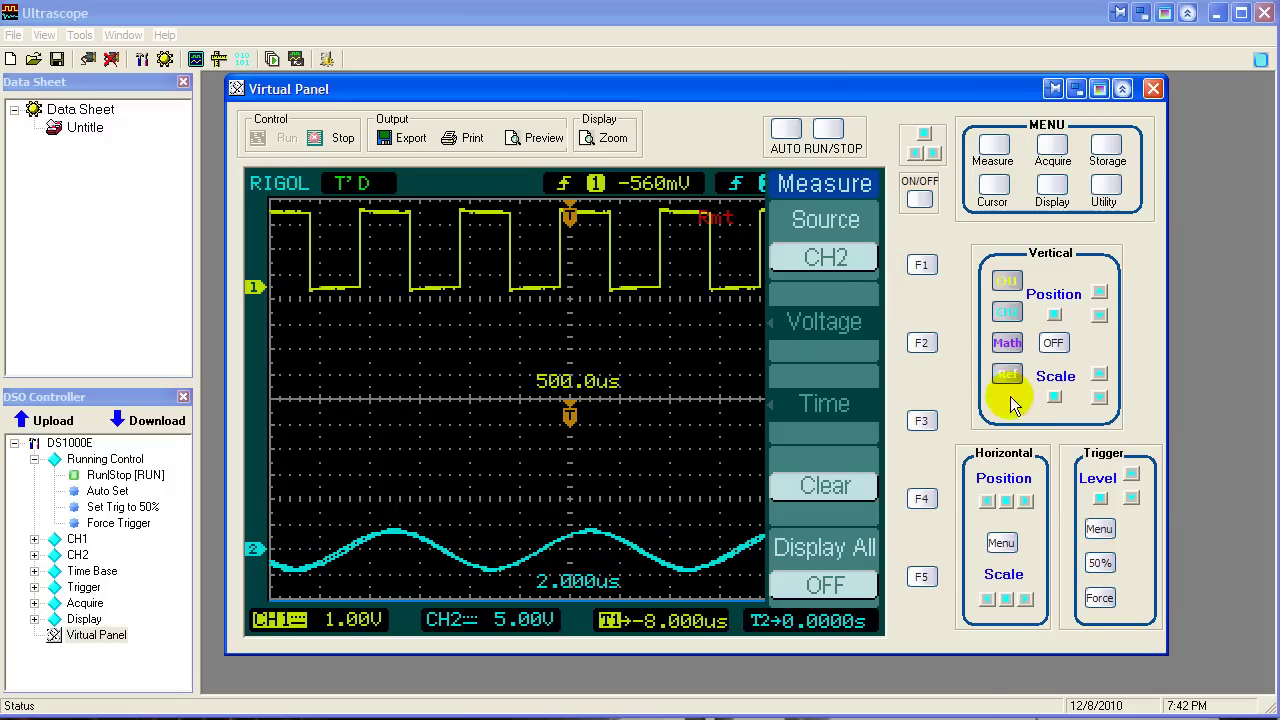
left_click(1006, 282)
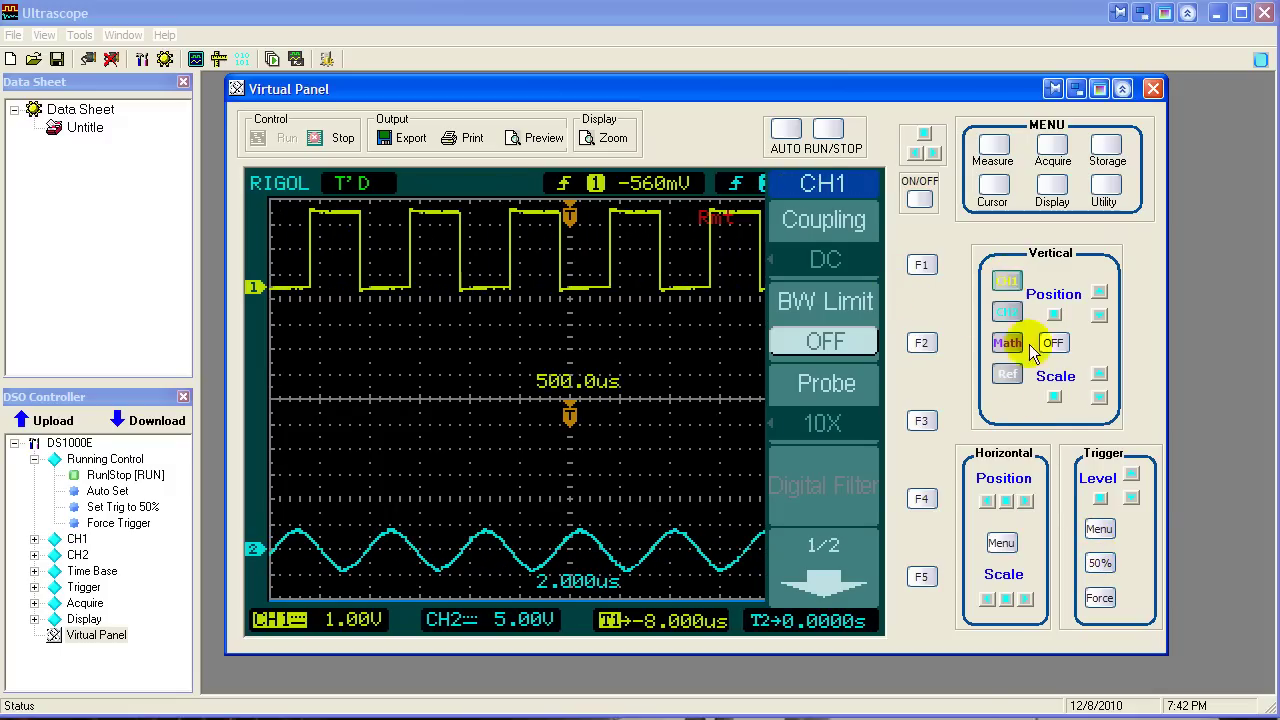
left_click(1099, 563)
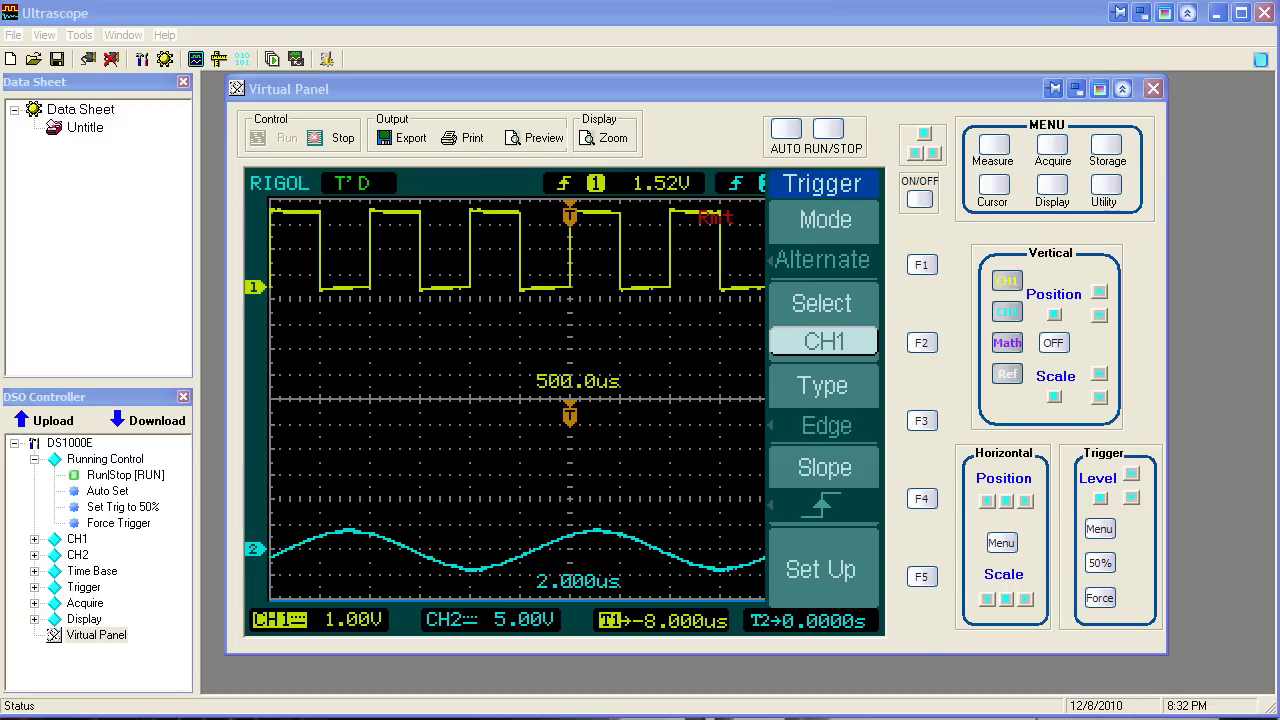
Show the trigger Mode list and confirm Alternate, with CH1 at 1.52V trigger level.
left_click(921, 265)
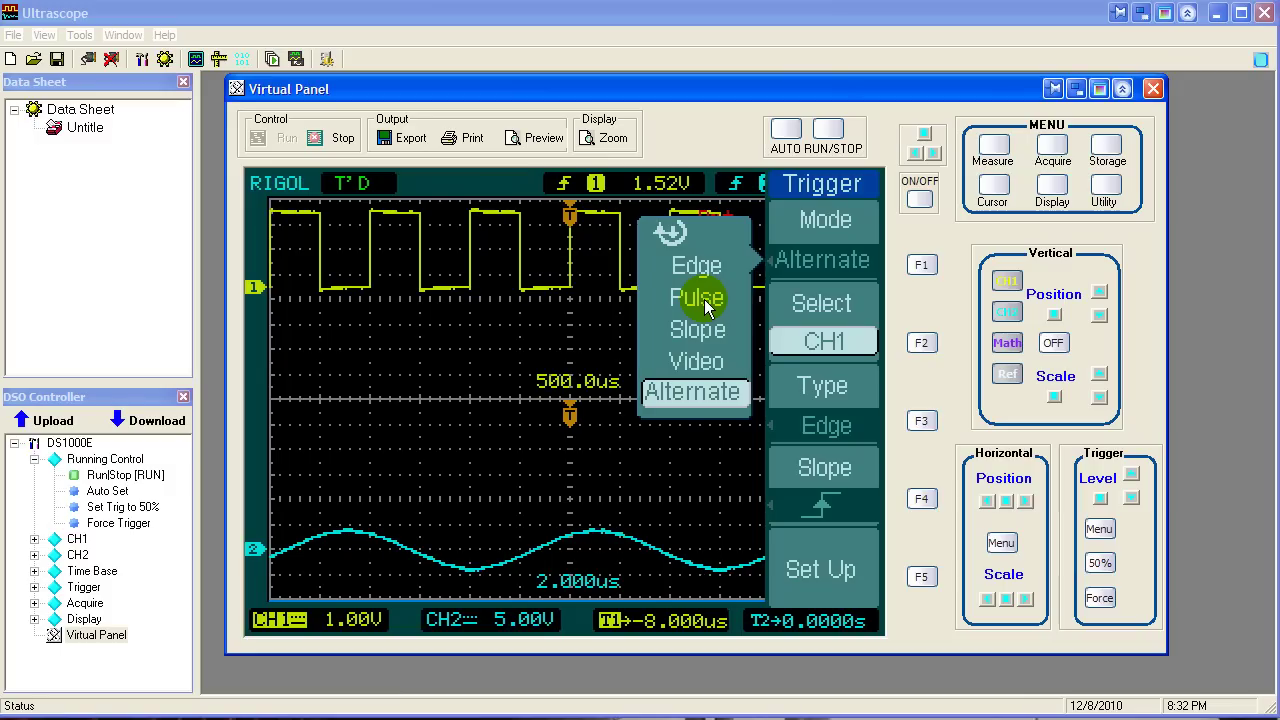
left_click(914, 268)
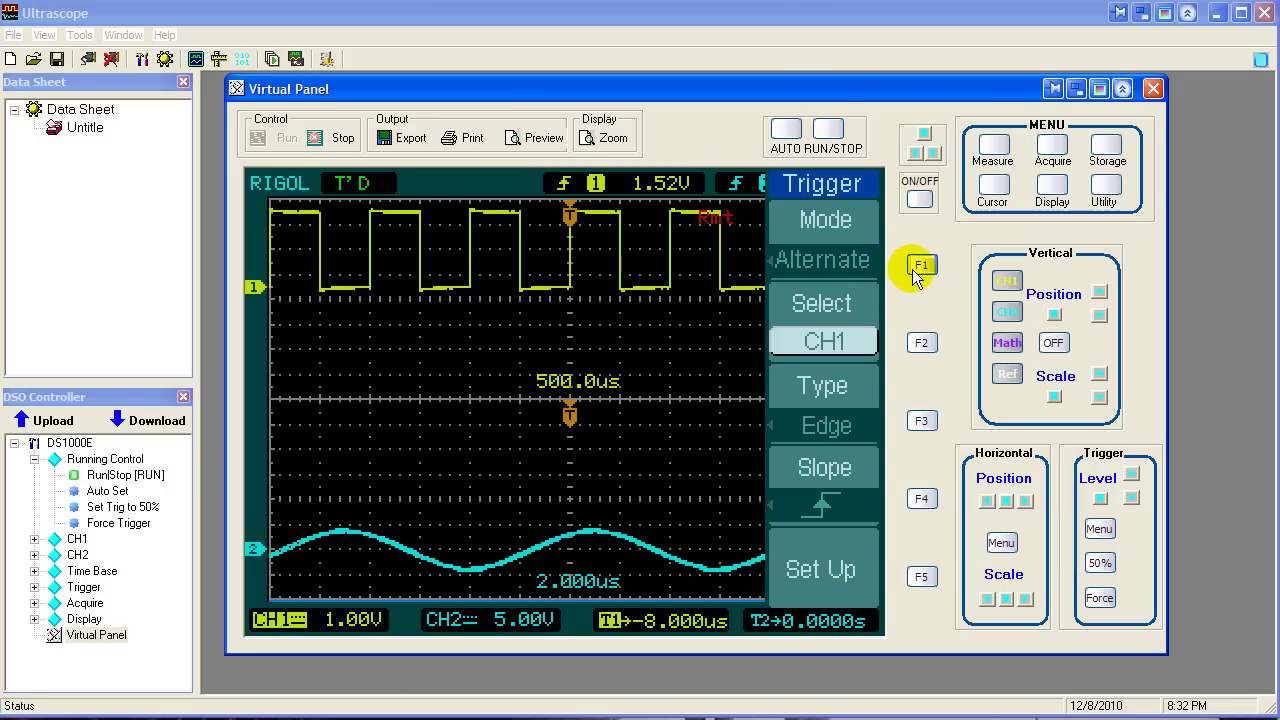